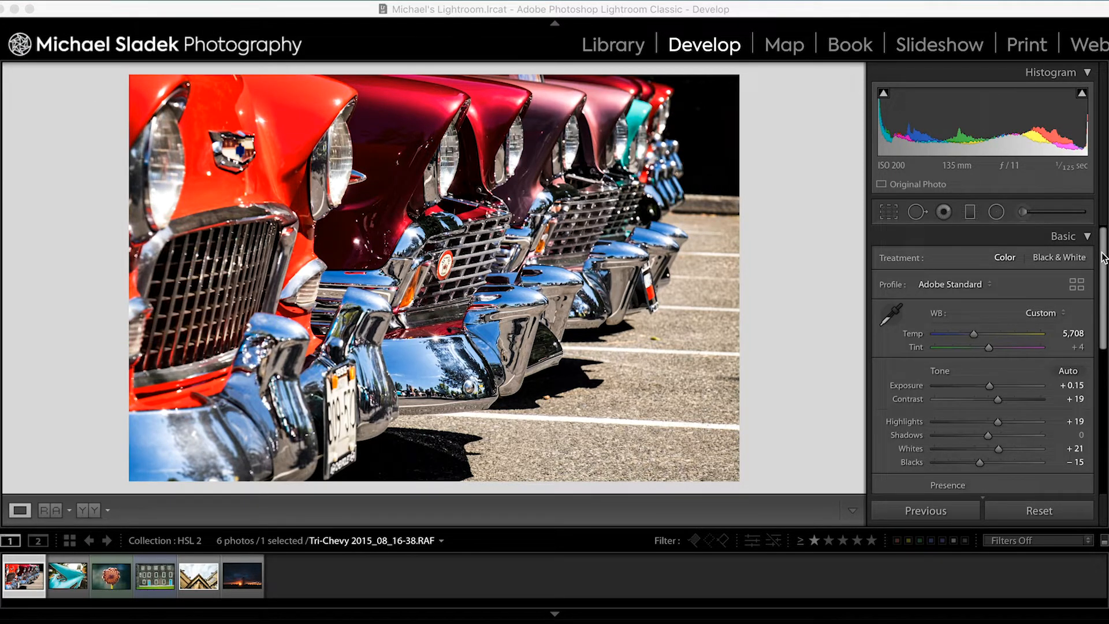
Expand the HSL/Color adjustments for the classic car photo.
{"action": "left_click_drag", "start_coordinate": [1105, 258], "coordinate": [1102, 374]}
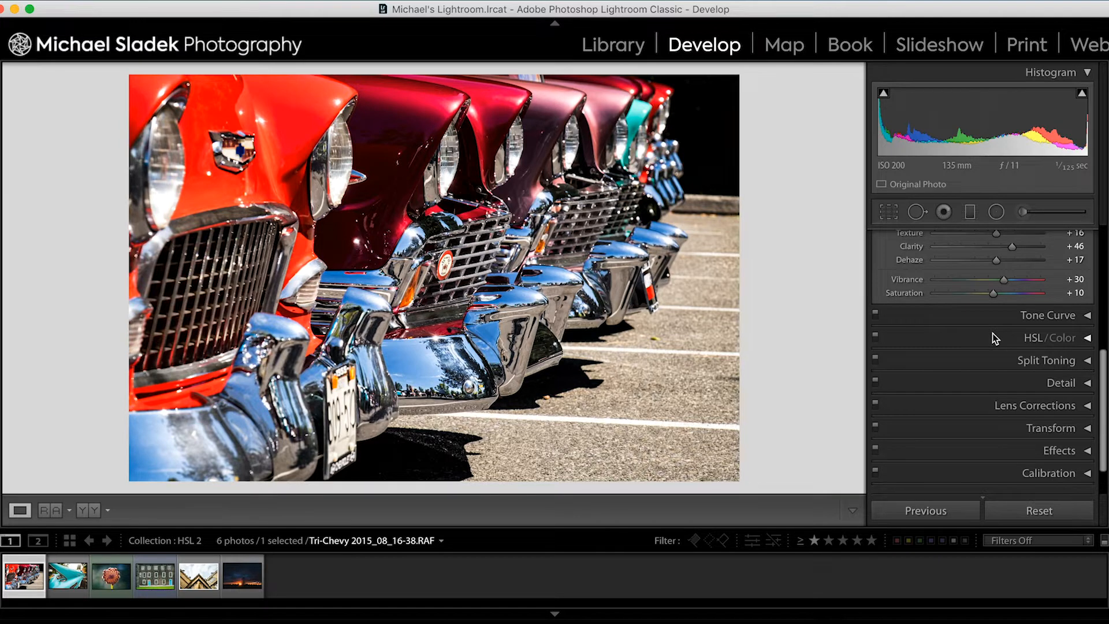
{"action": "left_click", "coordinate": [1088, 339]}
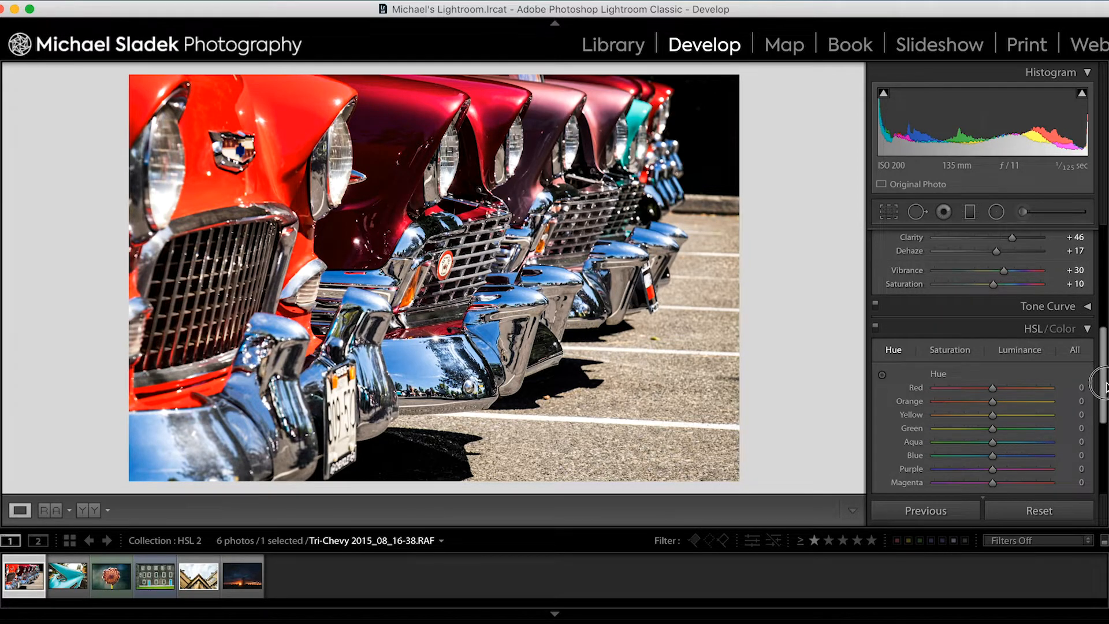
{"action": "scroll", "coordinate": [1105, 389], "scroll_direction": "down", "scroll_amount": 3}
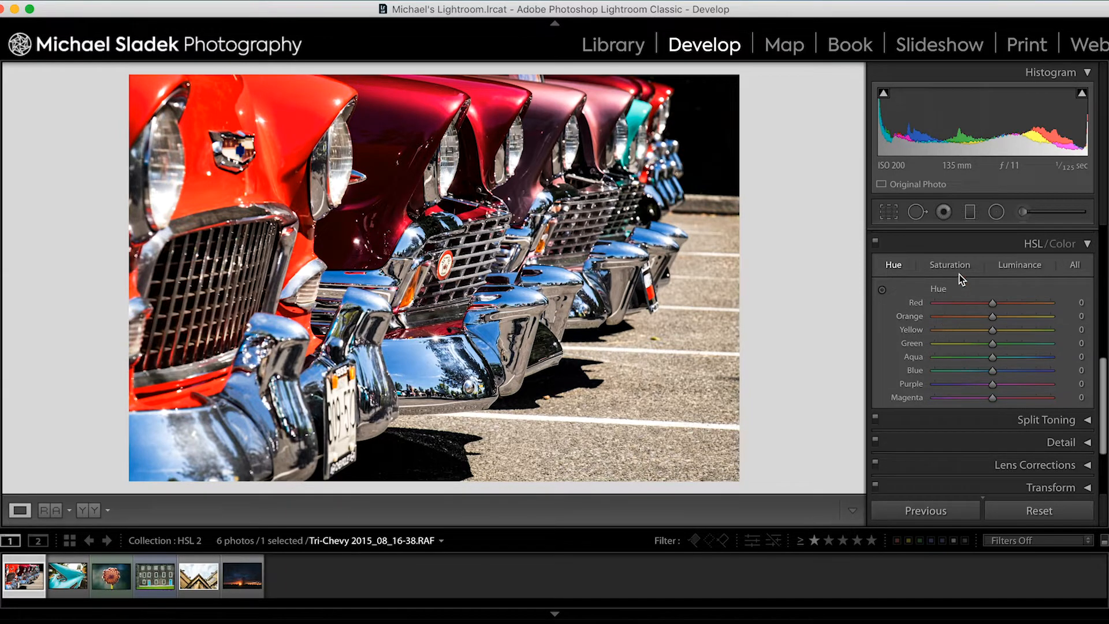
View the adjustments grouped by color, showing only the red group and all color groups again.
{"action": "left_click", "coordinate": [1062, 244]}
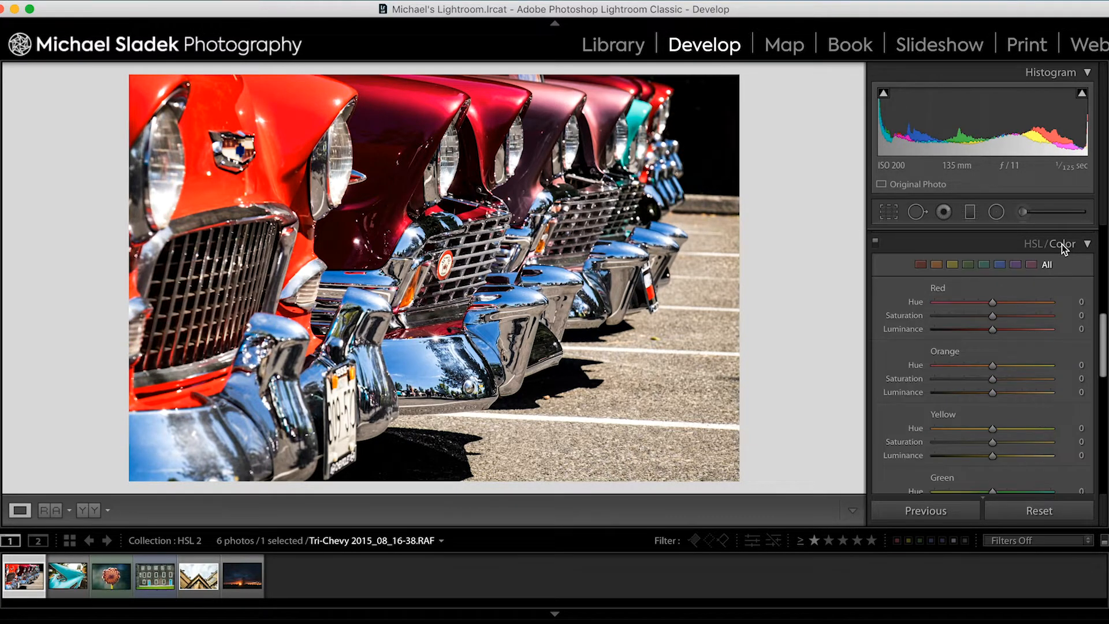
{"action": "left_click", "coordinate": [920, 265]}
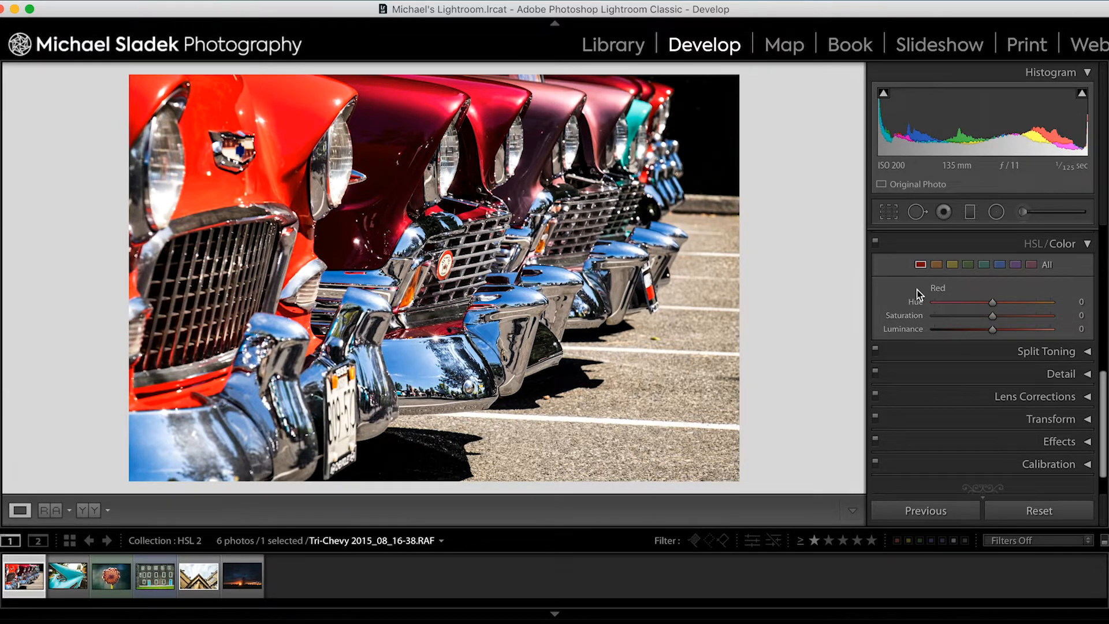
{"action": "left_click", "coordinate": [1048, 265]}
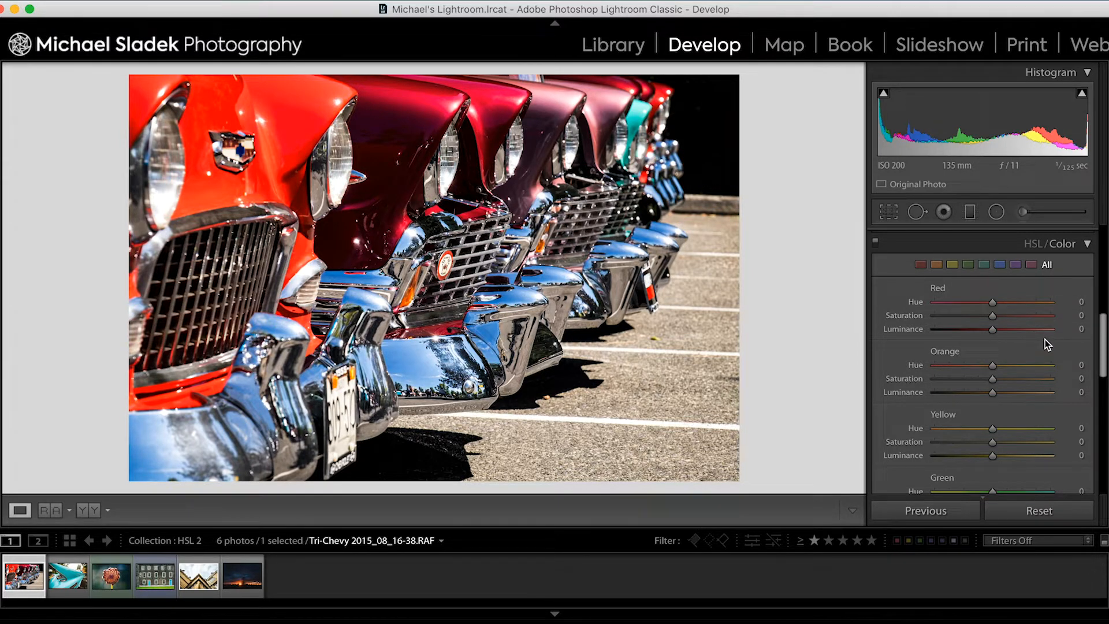
Return to the HSL layout and compare the view of all adjustment groups with the Hue group alone.
{"action": "left_click", "coordinate": [1032, 245]}
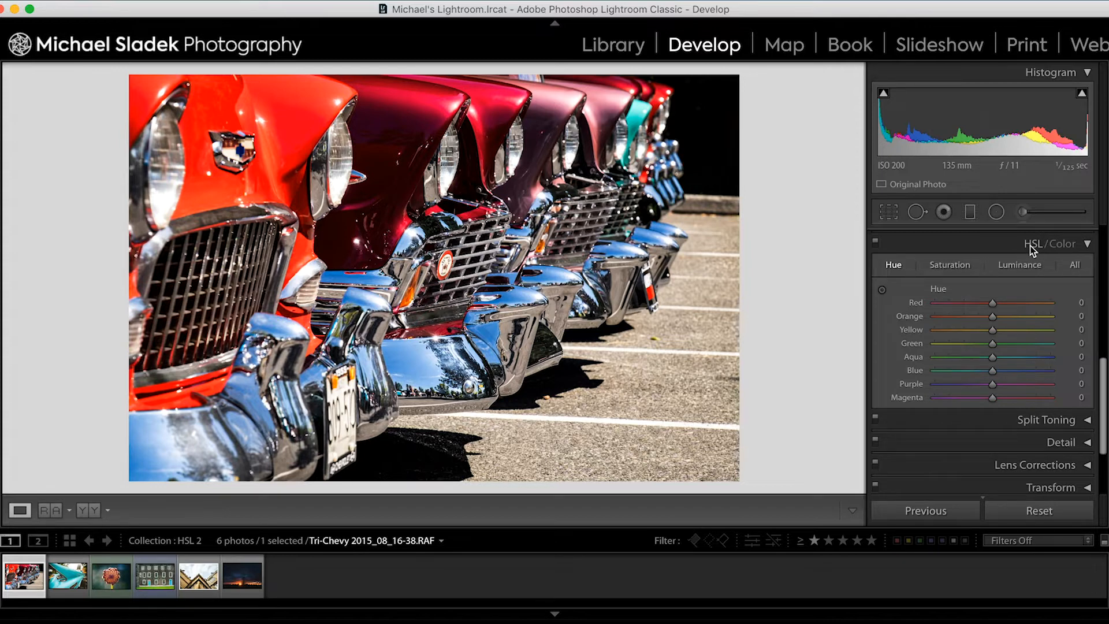
{"action": "double_click", "coordinate": [938, 291]}
{"action": "double_click", "coordinate": [938, 291]}
{"action": "left_click", "coordinate": [938, 289]}
{"action": "left_click", "coordinate": [895, 267]}
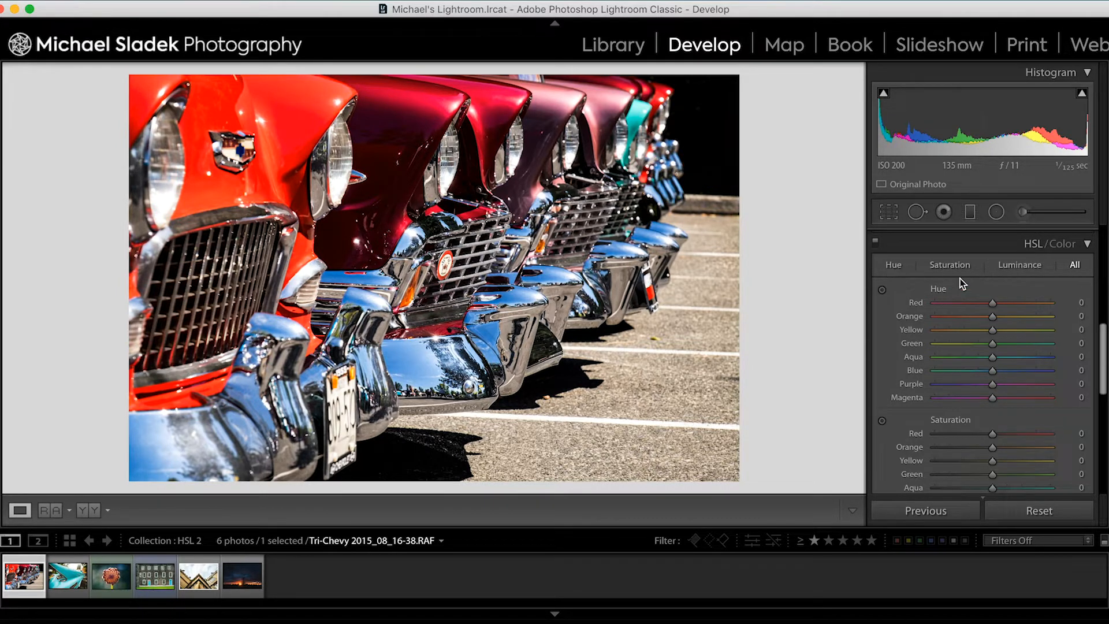
{"action": "left_click_drag", "start_coordinate": [1102, 347], "coordinate": [1092, 322]}
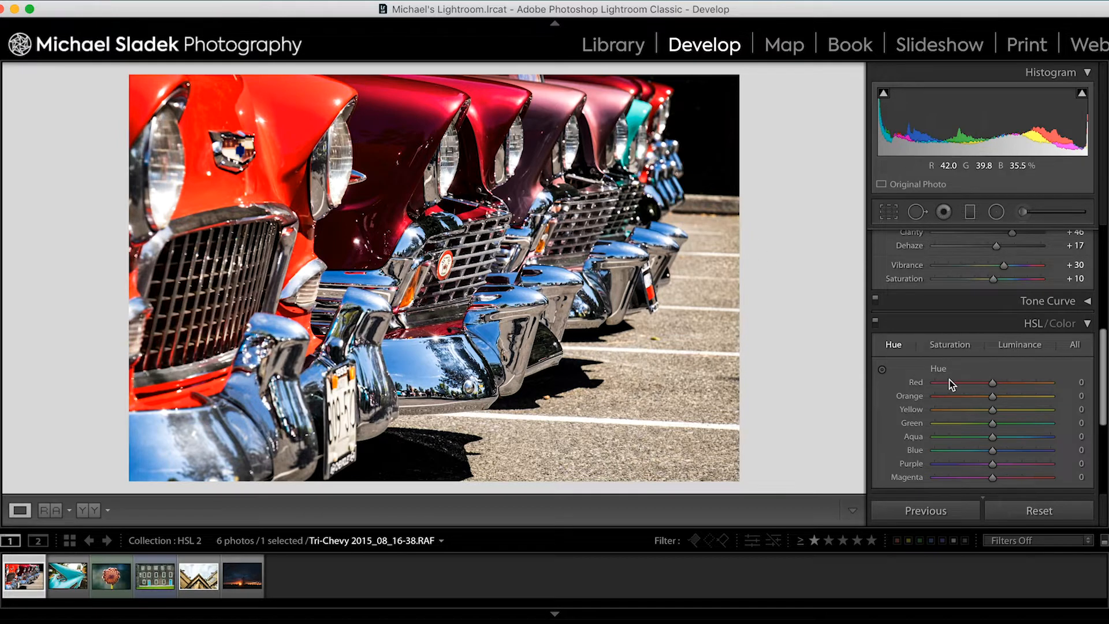
{"action": "left_click_drag", "start_coordinate": [1103, 382], "coordinate": [1103, 398]}
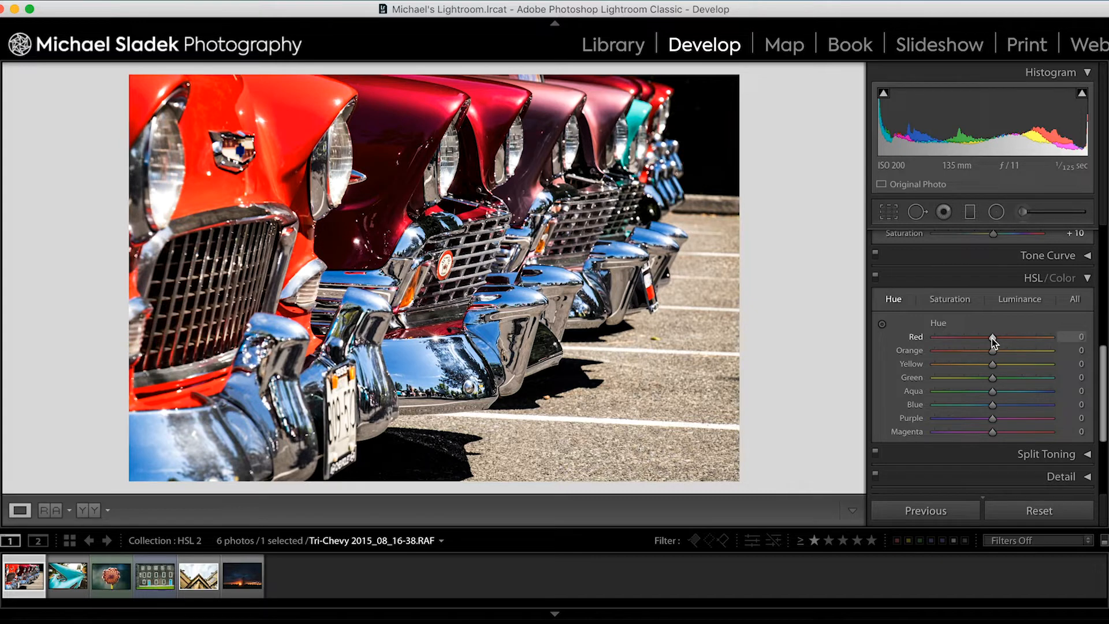
Try the red hue at −100, +100, +14 and −16, and return it to −100.
{"action": "left_click_drag", "start_coordinate": [991, 338], "coordinate": [913, 340]}
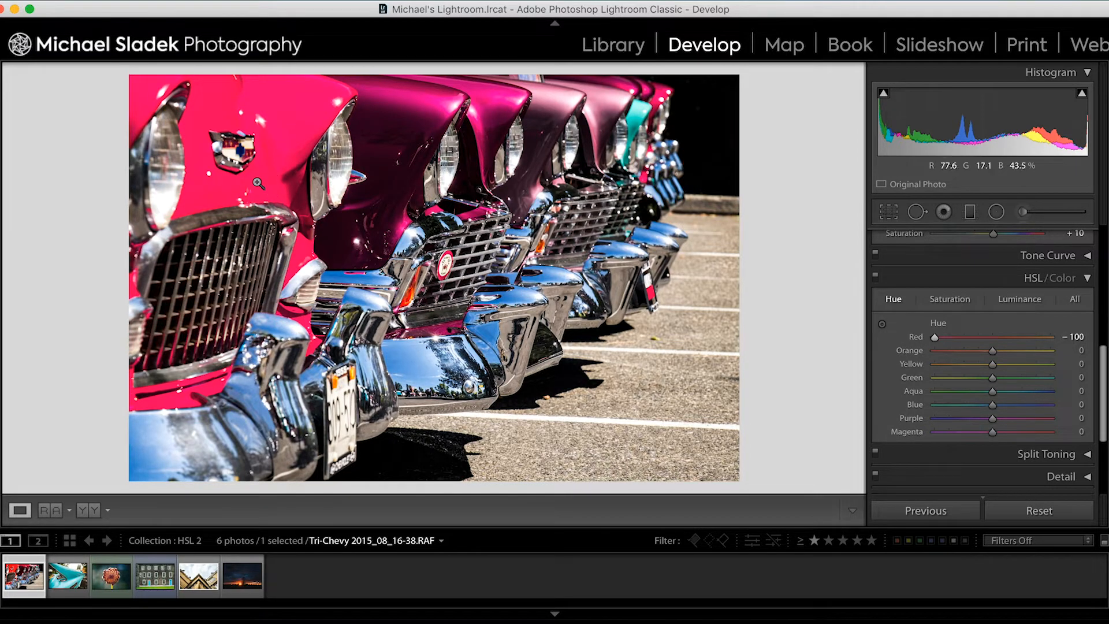
{"action": "left_click_drag", "start_coordinate": [937, 337], "coordinate": [1069, 353]}
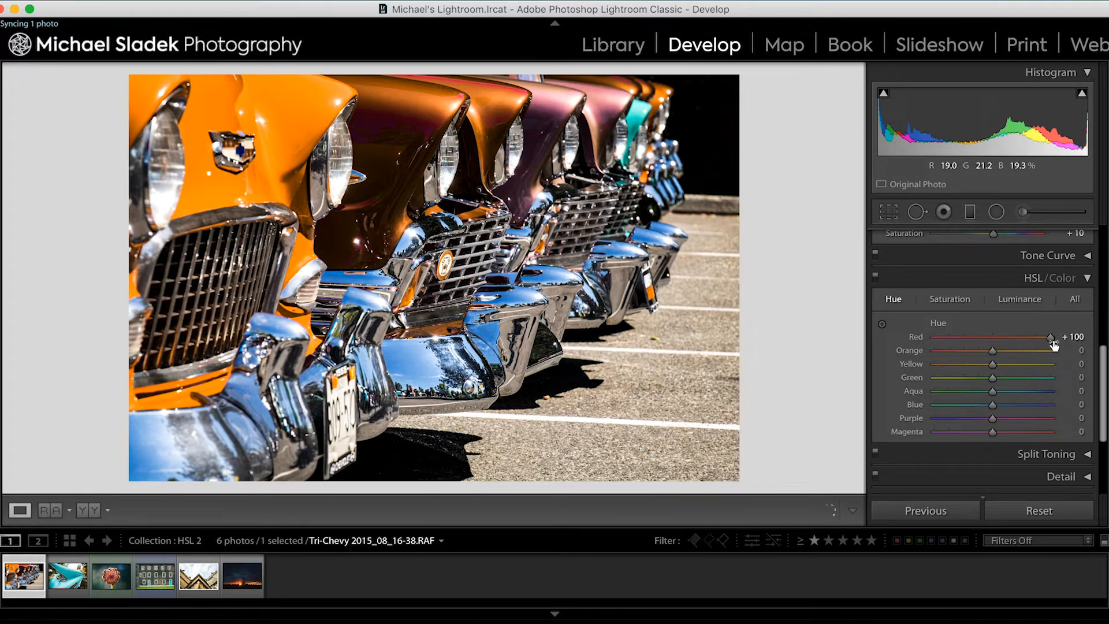
{"action": "left_click_drag", "start_coordinate": [1051, 343], "coordinate": [1002, 342]}
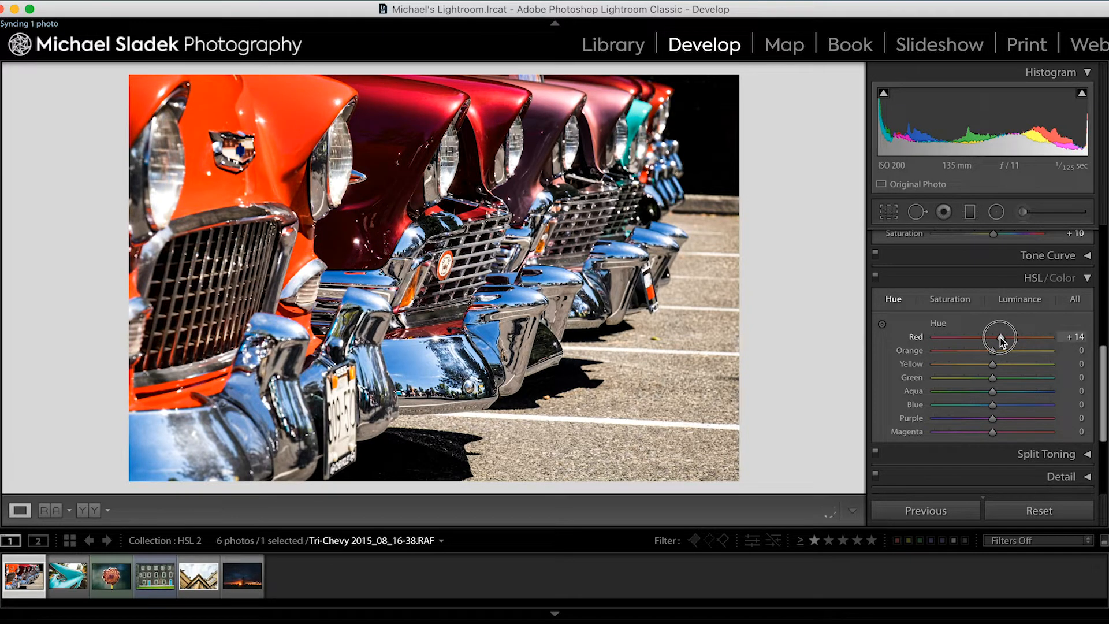
{"action": "left_click_drag", "start_coordinate": [1000, 339], "coordinate": [983, 338]}
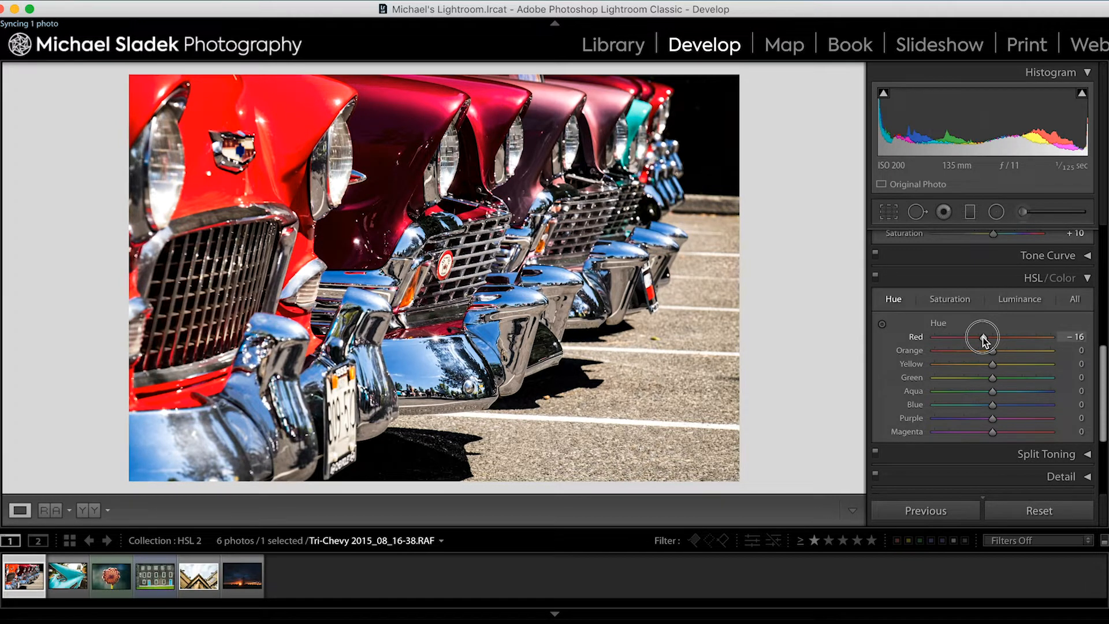
{"action": "left_click_drag", "start_coordinate": [985, 340], "coordinate": [925, 342]}
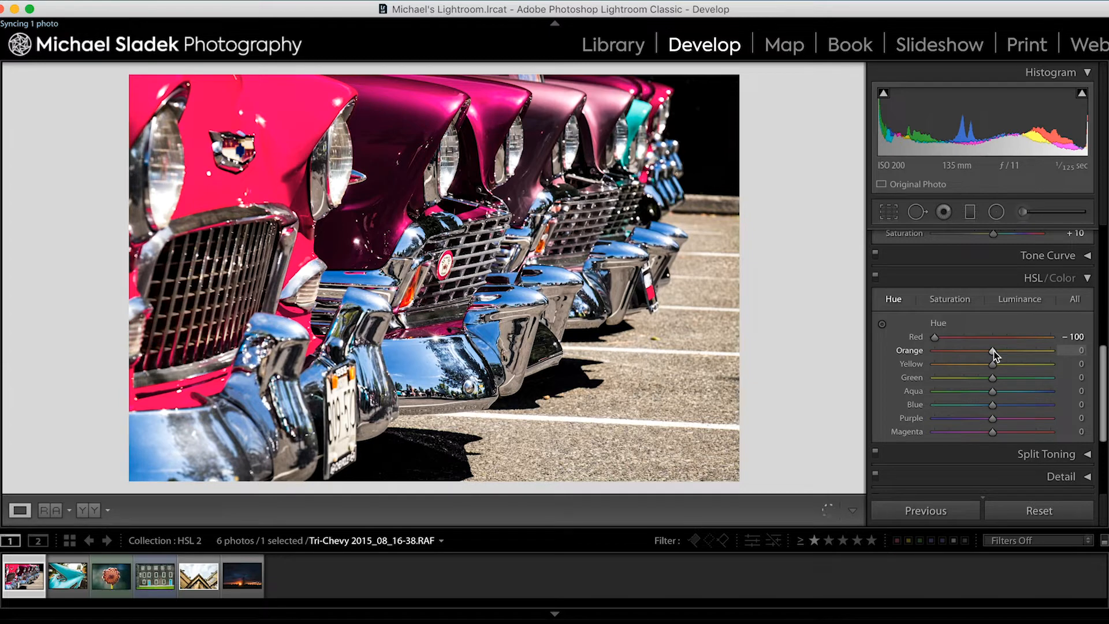
Try the orange hue at +100 and −100, and reset both the orange and red hues to 0.
{"action": "left_click_drag", "start_coordinate": [993, 355], "coordinate": [1059, 363]}
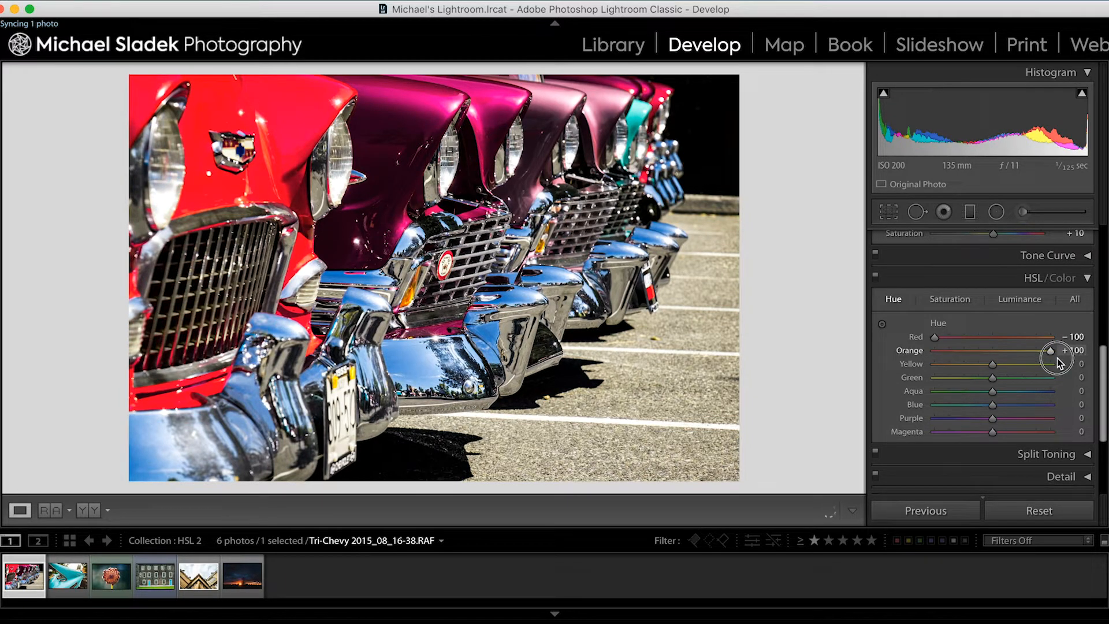
{"action": "left_click_drag", "start_coordinate": [1058, 363], "coordinate": [925, 357]}
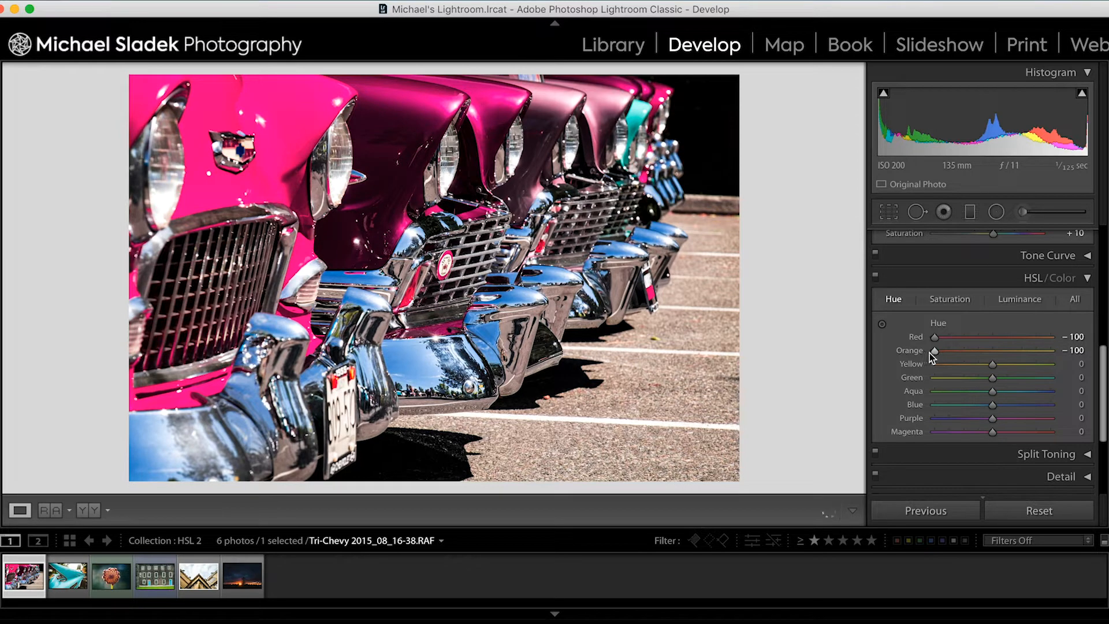
{"action": "double_click", "coordinate": [935, 350]}
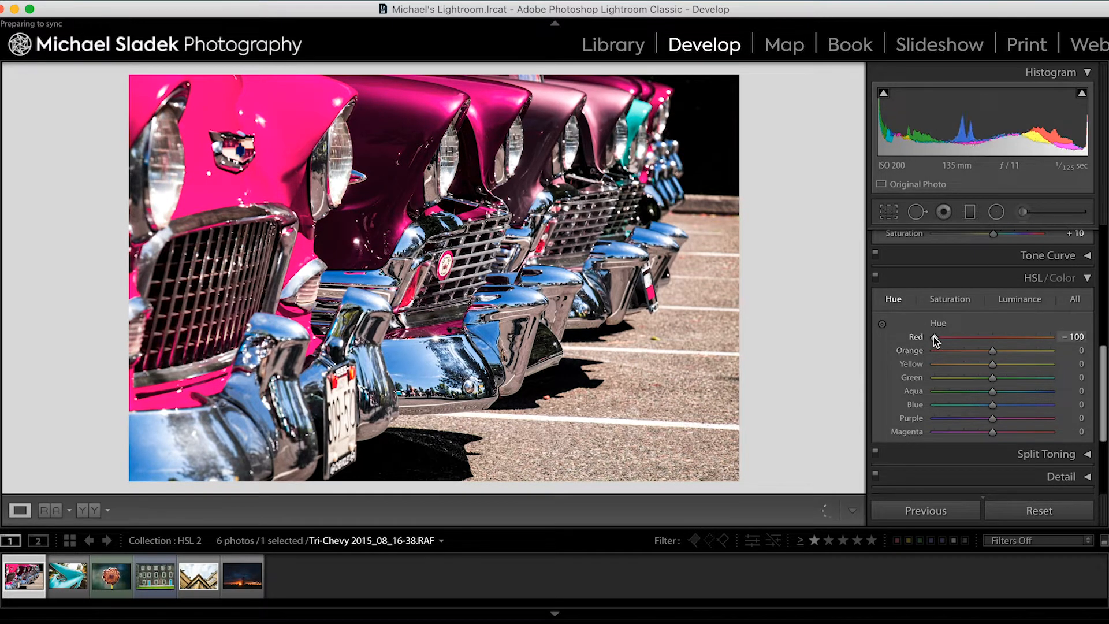
{"action": "double_click", "coordinate": [935, 338]}
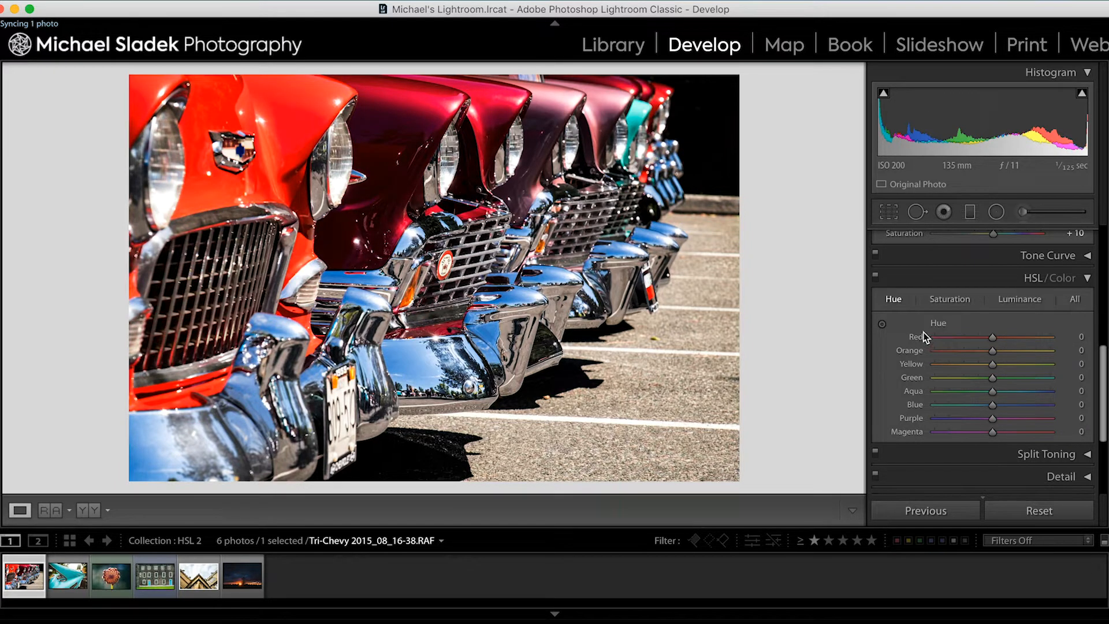
Try the orange hue alone at −100 and +100, and bring it back to −3.
{"action": "left_click", "coordinate": [993, 351]}
{"action": "left_click_drag", "start_coordinate": [994, 353], "coordinate": [929, 356]}
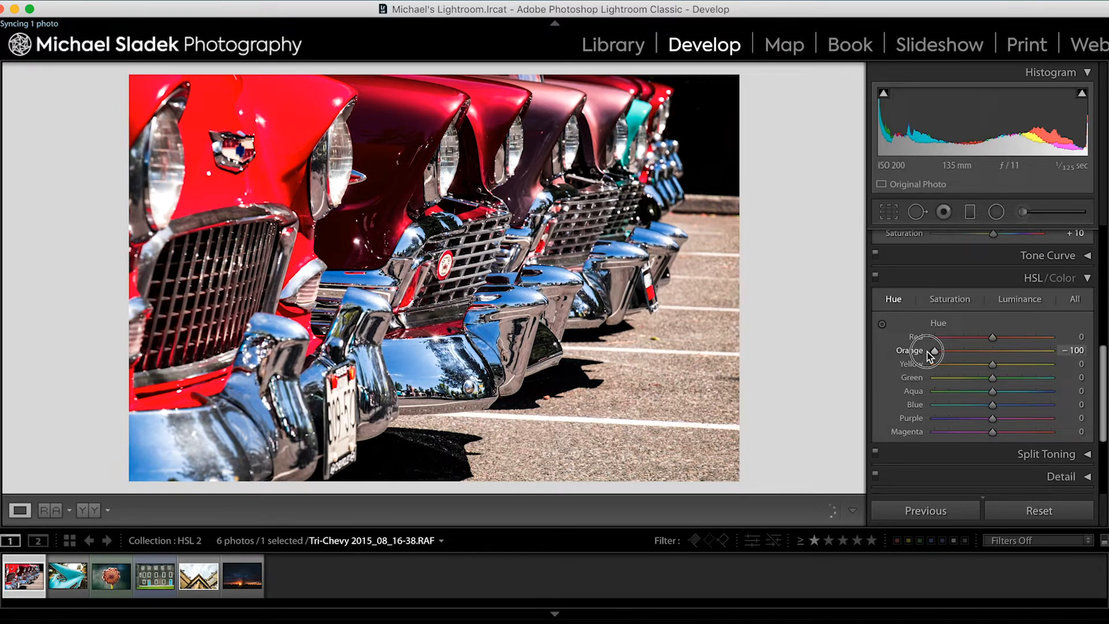
{"action": "left_click_drag", "start_coordinate": [929, 356], "coordinate": [1068, 366]}
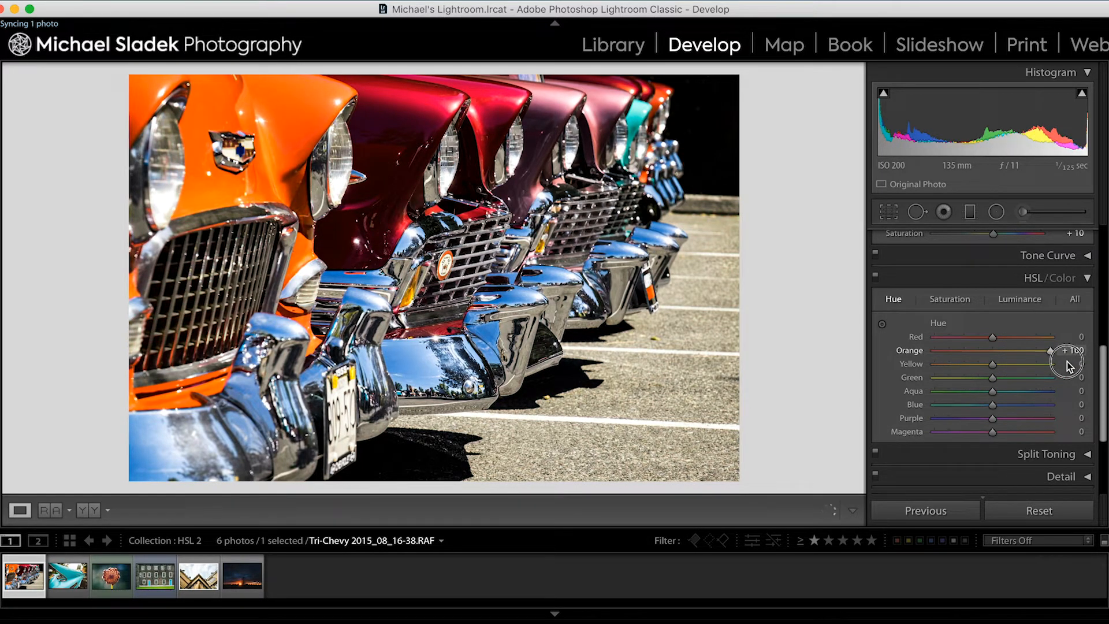
{"action": "left_click_drag", "start_coordinate": [1069, 367], "coordinate": [1068, 366]}
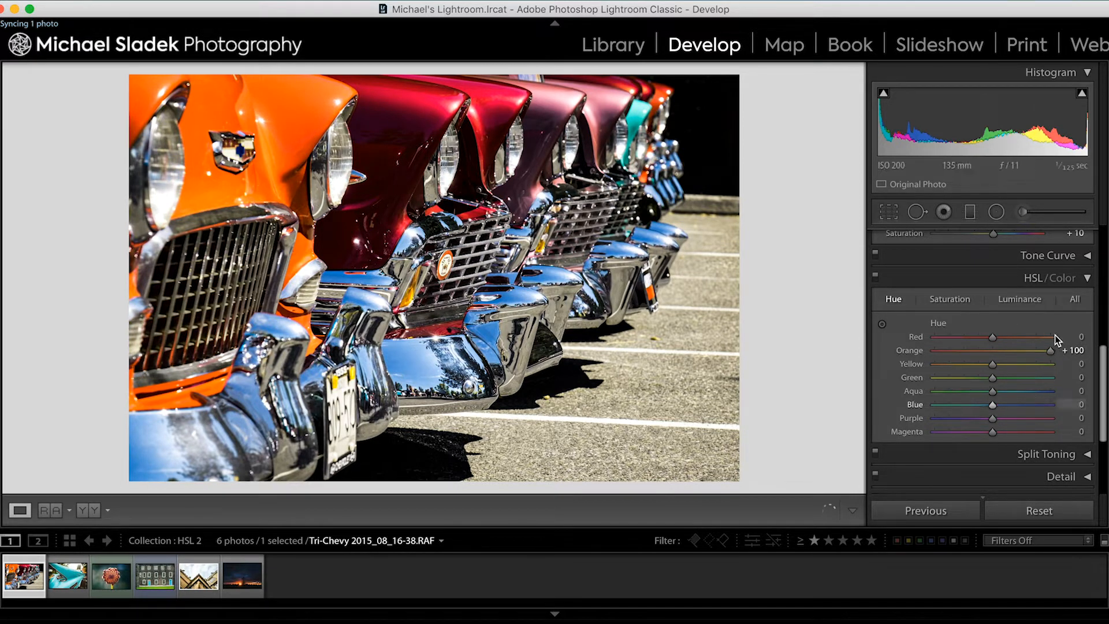
{"action": "left_click_drag", "start_coordinate": [1049, 351], "coordinate": [990, 351]}
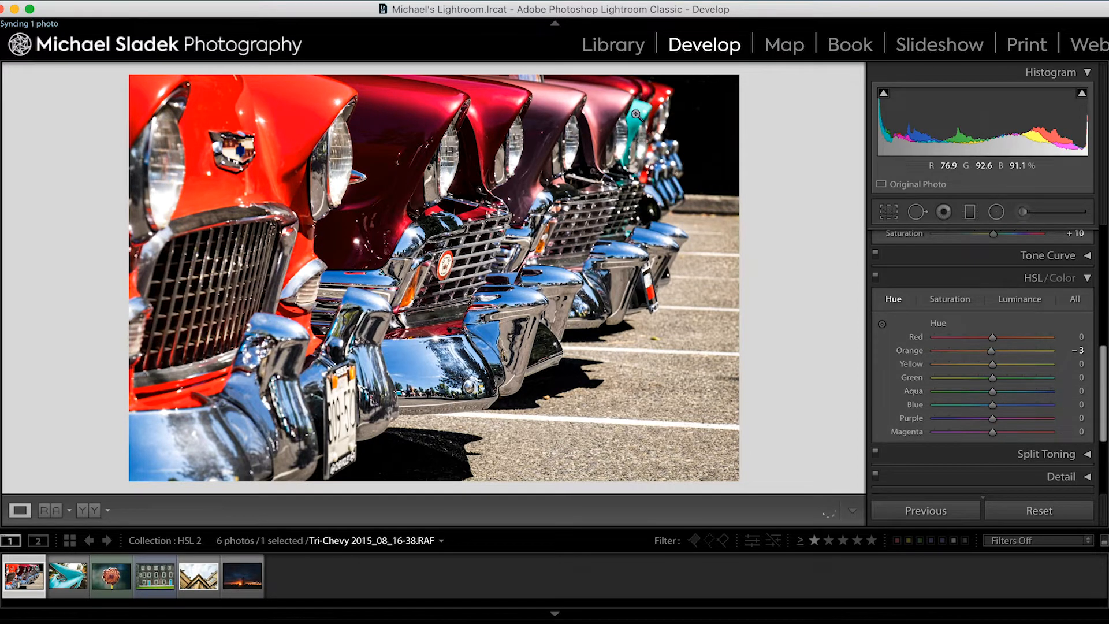
Try the aqua hue at −100, and reset the aqua and orange hues to 0.
{"action": "left_click_drag", "start_coordinate": [993, 392], "coordinate": [910, 402]}
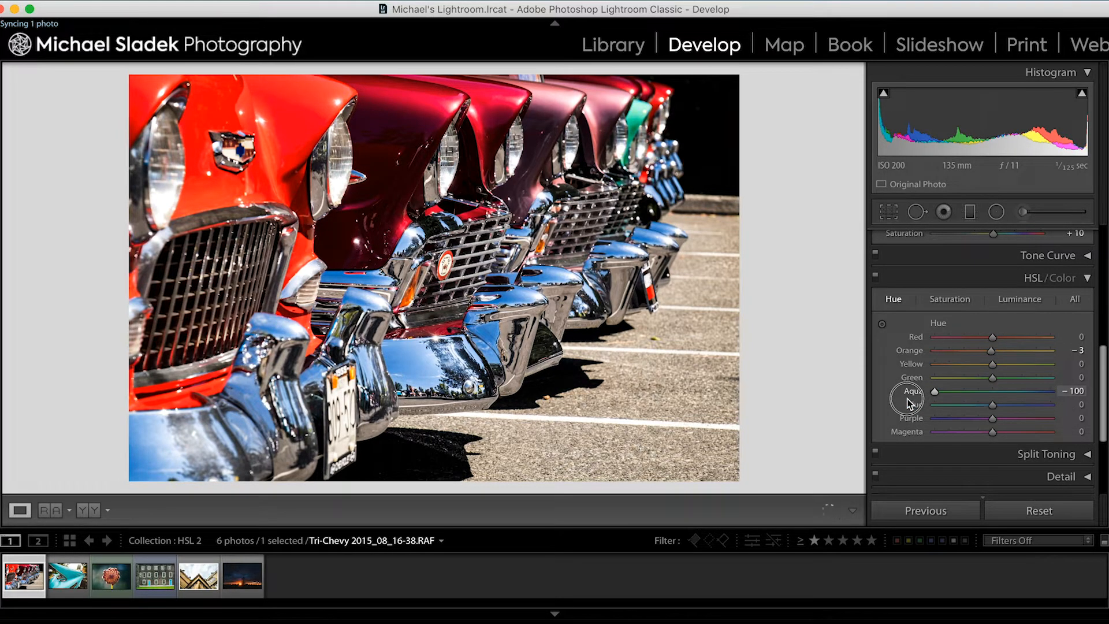
{"action": "left_click_drag", "start_coordinate": [910, 403], "coordinate": [910, 402]}
{"action": "double_click", "coordinate": [935, 394]}
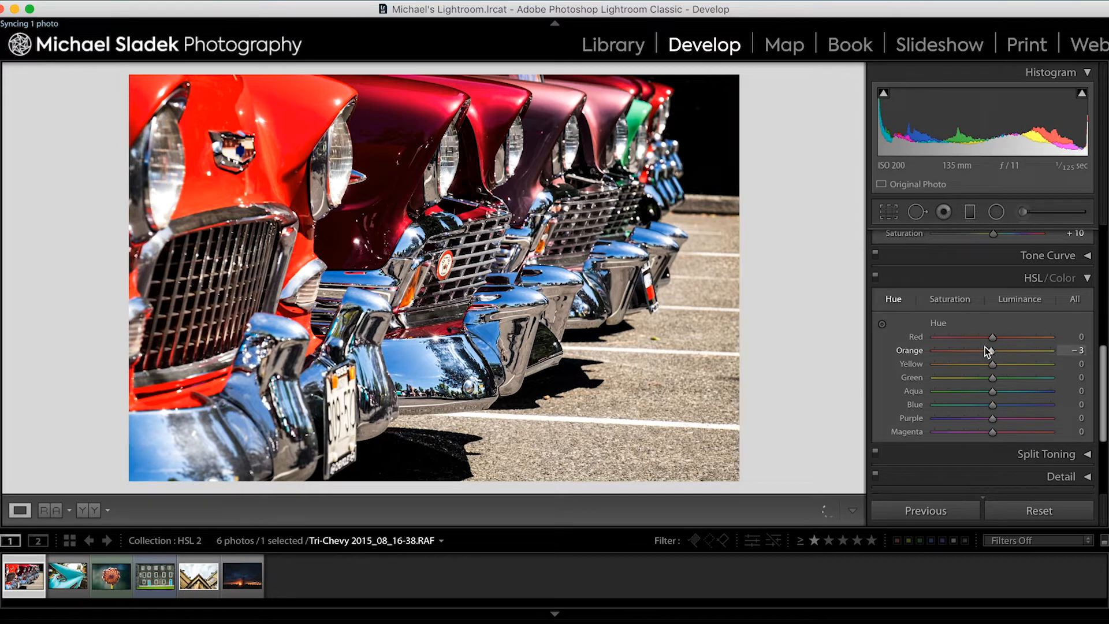
{"action": "double_click", "coordinate": [916, 352]}
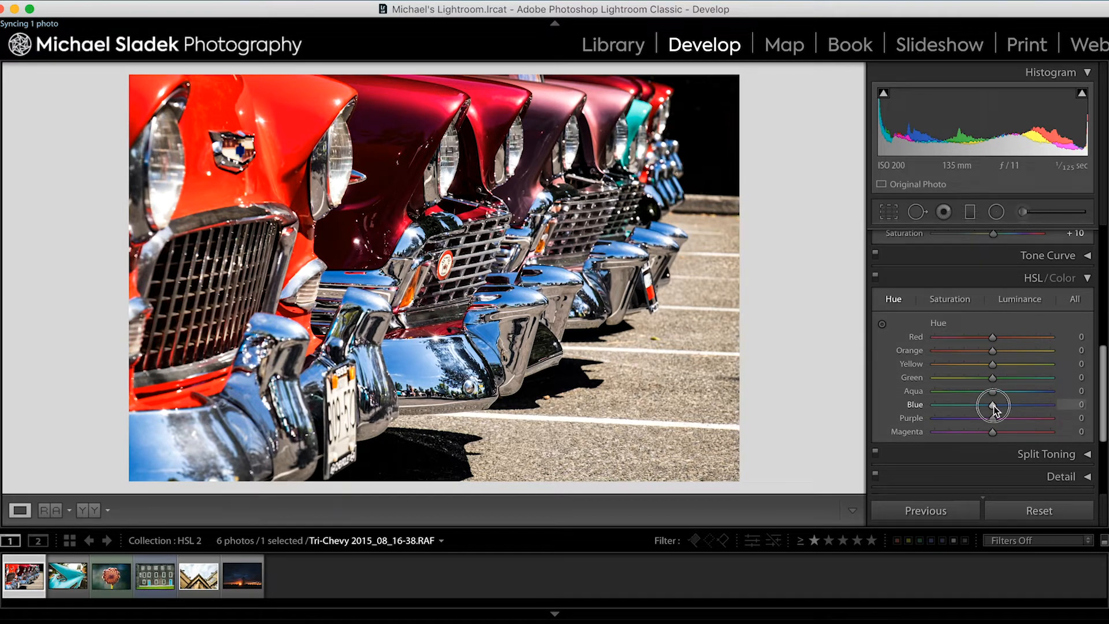
Try the blue hue at +100 and −100, and reset it to 0.
{"action": "left_click_drag", "start_coordinate": [1000, 407], "coordinate": [1060, 416]}
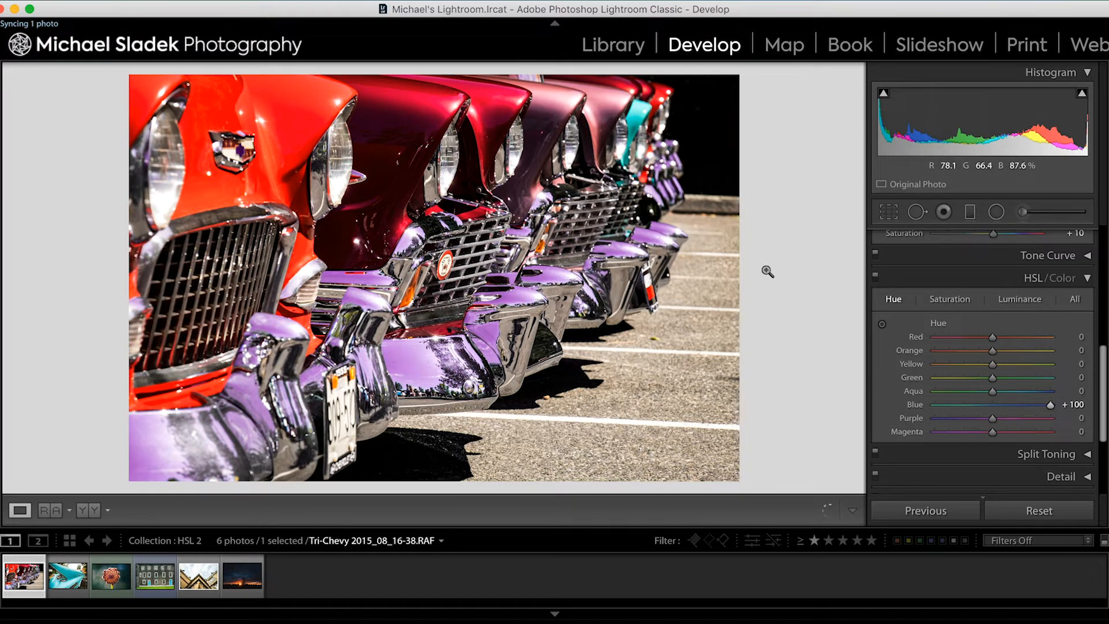
{"action": "left_click_drag", "start_coordinate": [1050, 409], "coordinate": [935, 407]}
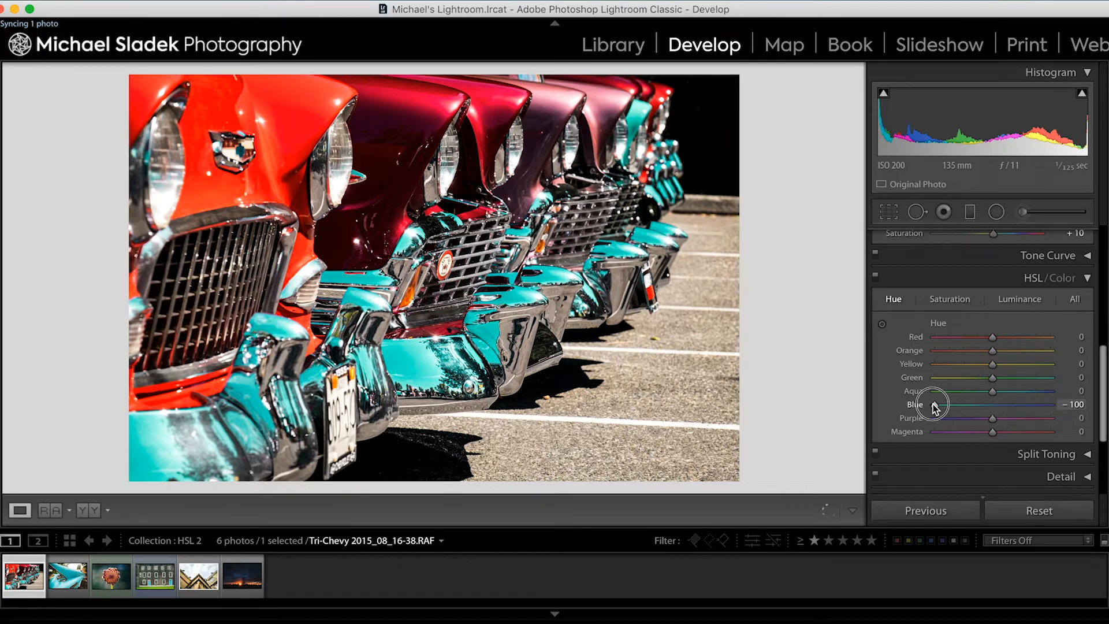
{"action": "left_click_drag", "start_coordinate": [936, 407], "coordinate": [992, 415]}
{"action": "double_click", "coordinate": [906, 402]}
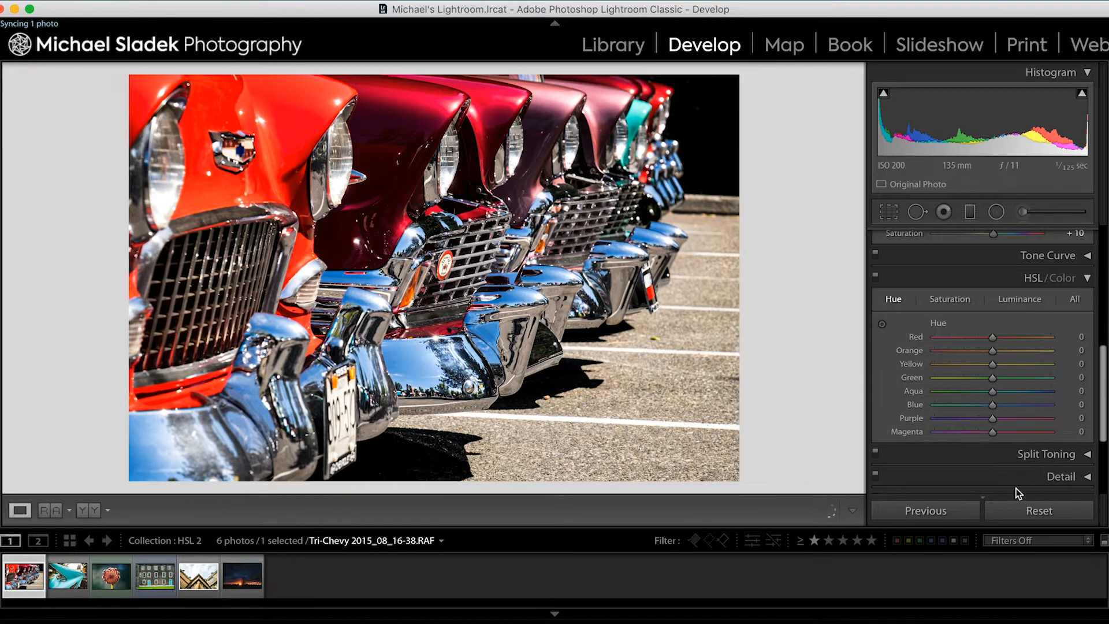
{"action": "mouse_move", "coordinate": [993, 417]}
{"action": "left_mouse_down"}
{"action": "mouse_move", "coordinate": [1072, 426]}
{"action": "mouse_move", "coordinate": [853, 425]}
{"action": "mouse_move", "coordinate": [993, 426]}
{"action": "mouse_move", "coordinate": [1081, 442]}
{"action": "mouse_move", "coordinate": [872, 436]}
{"action": "mouse_move", "coordinate": [1028, 435]}
{"action": "mouse_move", "coordinate": [995, 436]}
{"action": "mouse_move", "coordinate": [996, 424]}
{"action": "left_mouse_up"}
Try the red and orange saturation at −100 each, and reset the whole Saturation group.
{"action": "left_click", "coordinate": [939, 298]}
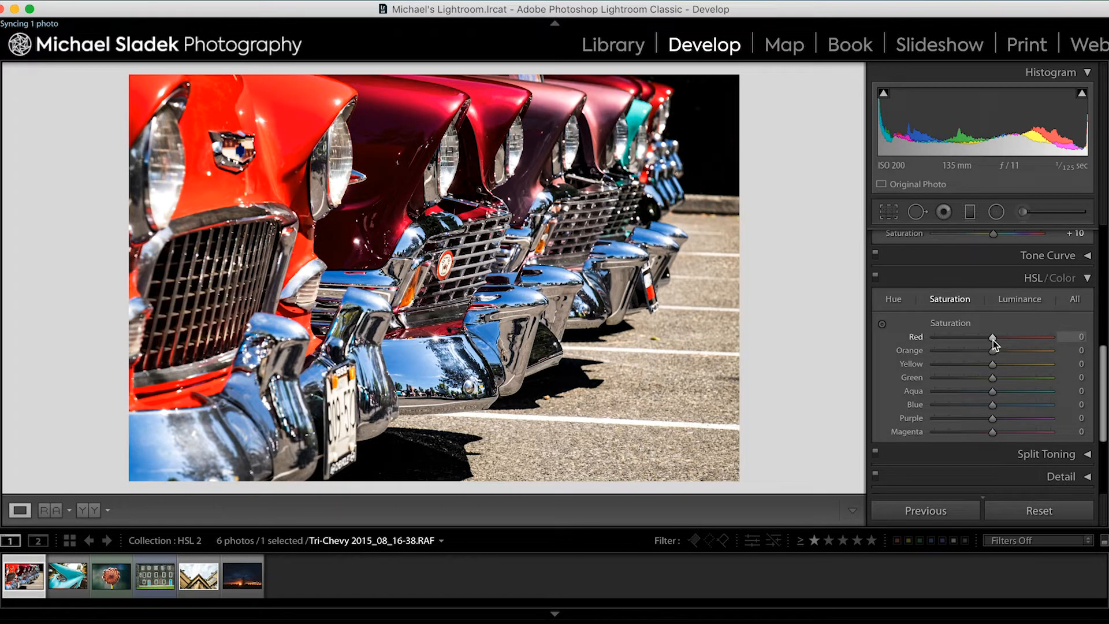
{"action": "left_click_drag", "start_coordinate": [993, 340], "coordinate": [889, 341]}
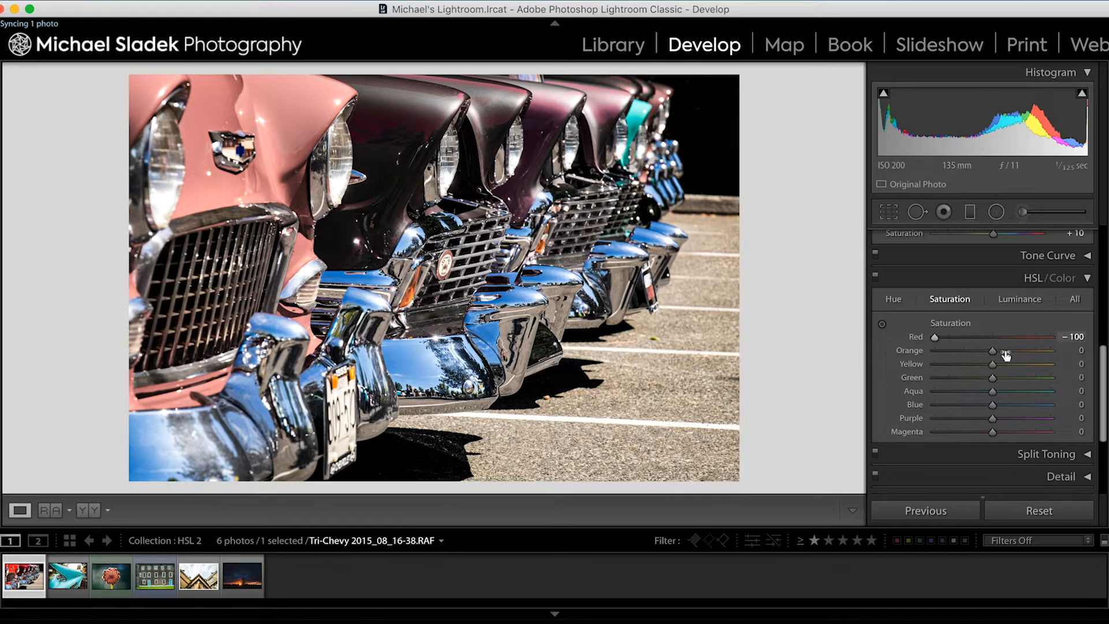
{"action": "left_click_drag", "start_coordinate": [992, 354], "coordinate": [912, 357]}
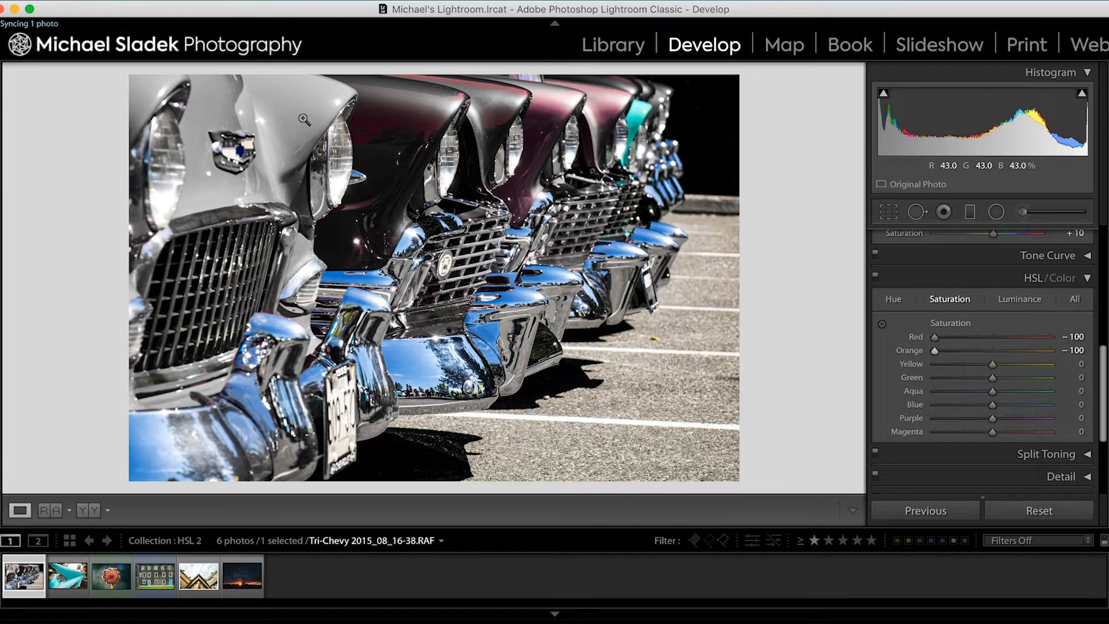
{"action": "double_click", "coordinate": [938, 325]}
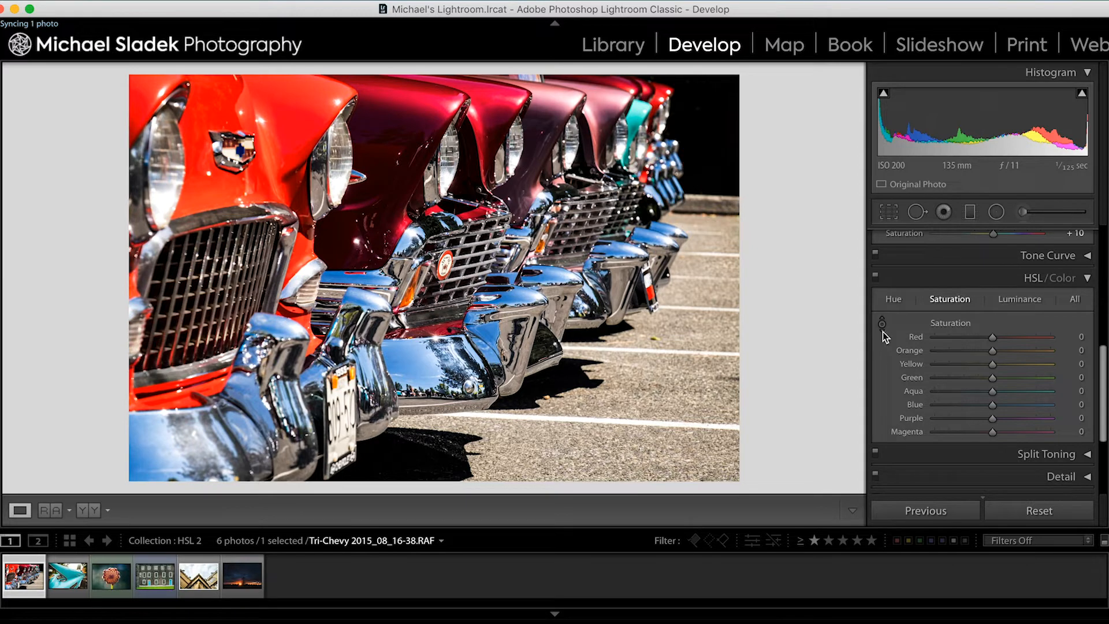
Use the targeted adjustment tool on the front car's red hood to lower red and orange saturation to −100.
{"action": "left_click", "coordinate": [884, 323]}
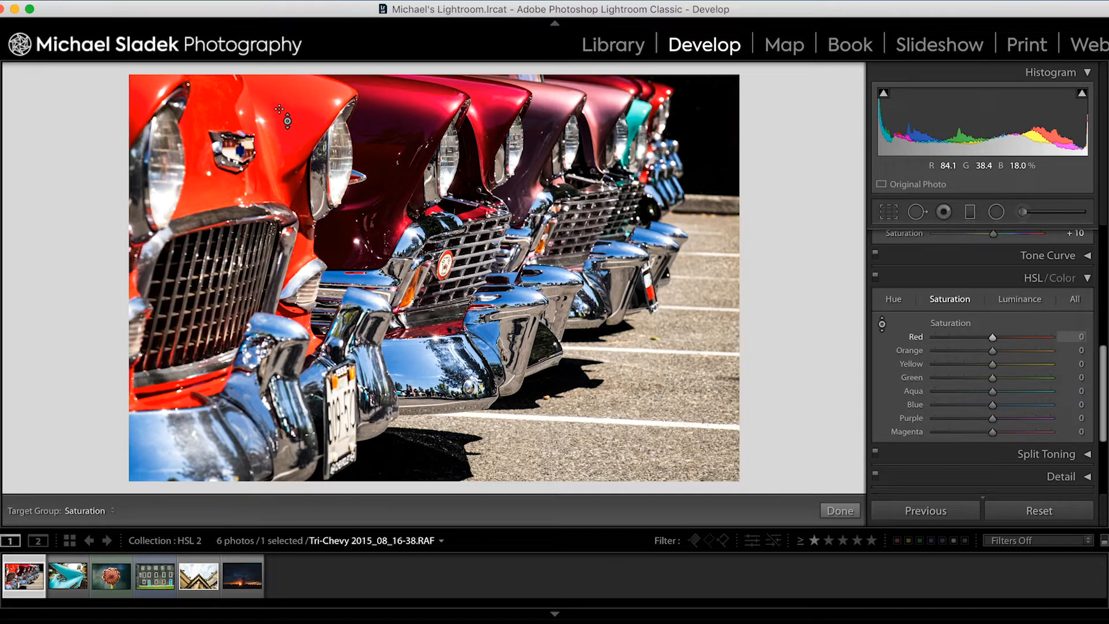
{"action": "left_click_drag", "start_coordinate": [279, 109], "coordinate": [279, 107]}
{"action": "left_click_drag", "start_coordinate": [279, 107], "coordinate": [279, 224]}
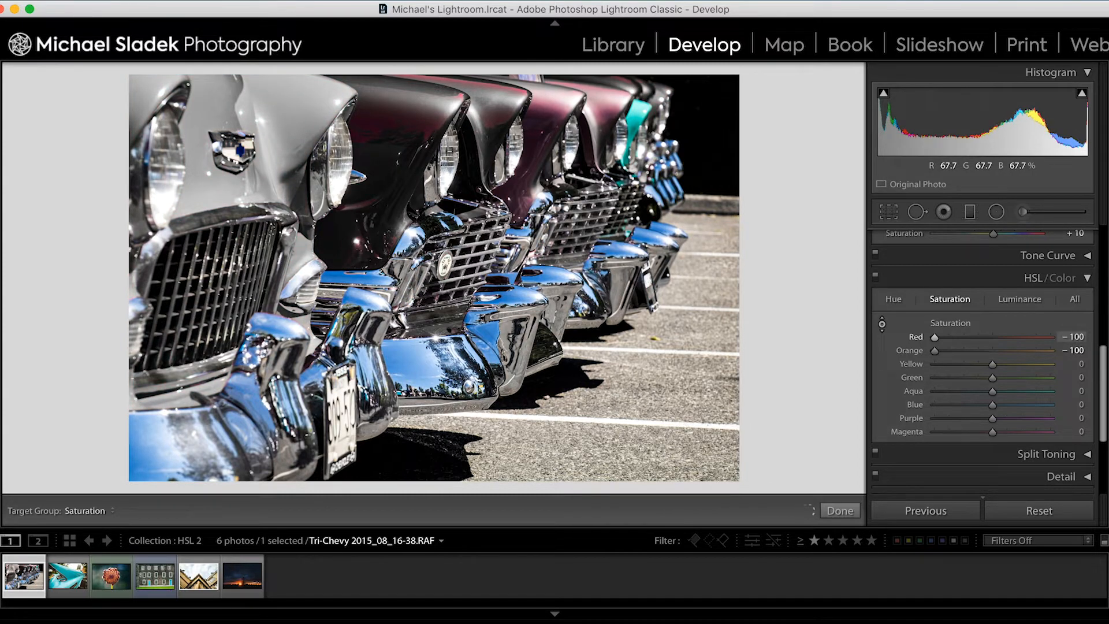
Try the red and orange saturation at +100 with the targeted adjustment on the front car's hood, and reset the Saturation group.
{"action": "left_click_drag", "start_coordinate": [279, 224], "coordinate": [279, 52]}
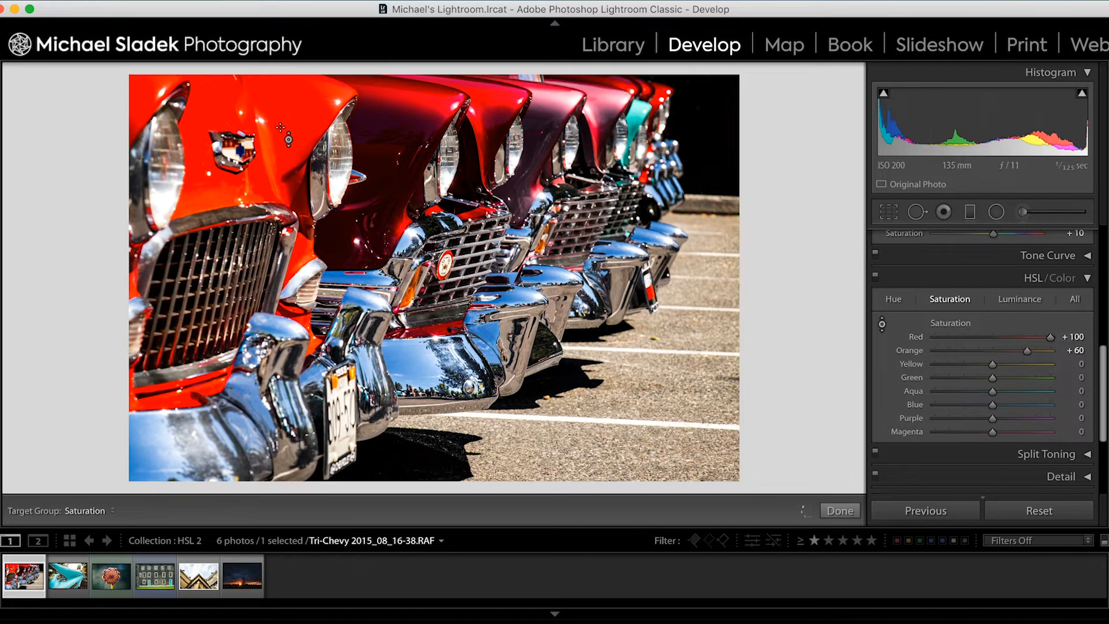
{"action": "left_click_drag", "start_coordinate": [280, 126], "coordinate": [280, 69]}
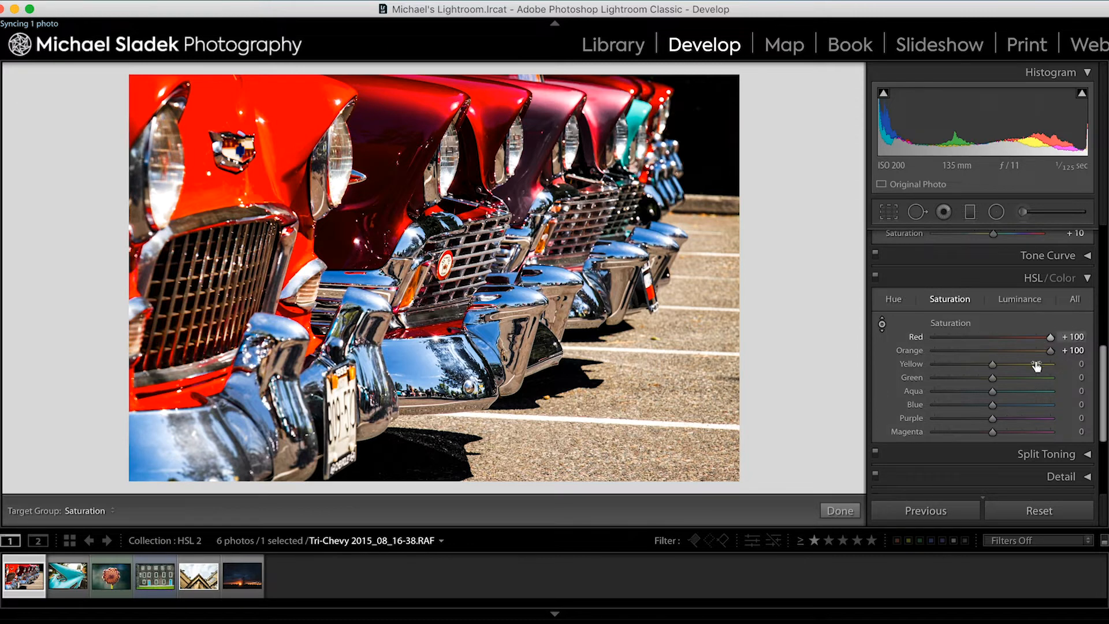
{"action": "double_click", "coordinate": [954, 324]}
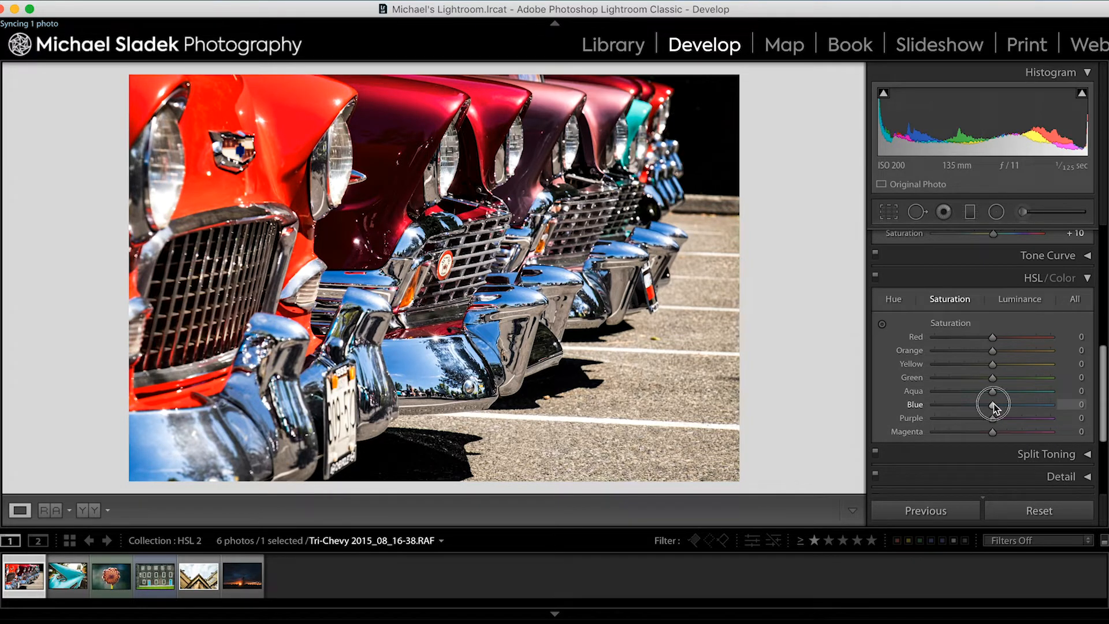
Lower the blue saturation to −87 to neutralize the blue reflections in the chrome bumpers.
{"action": "left_click_drag", "start_coordinate": [993, 404], "coordinate": [934, 399]}
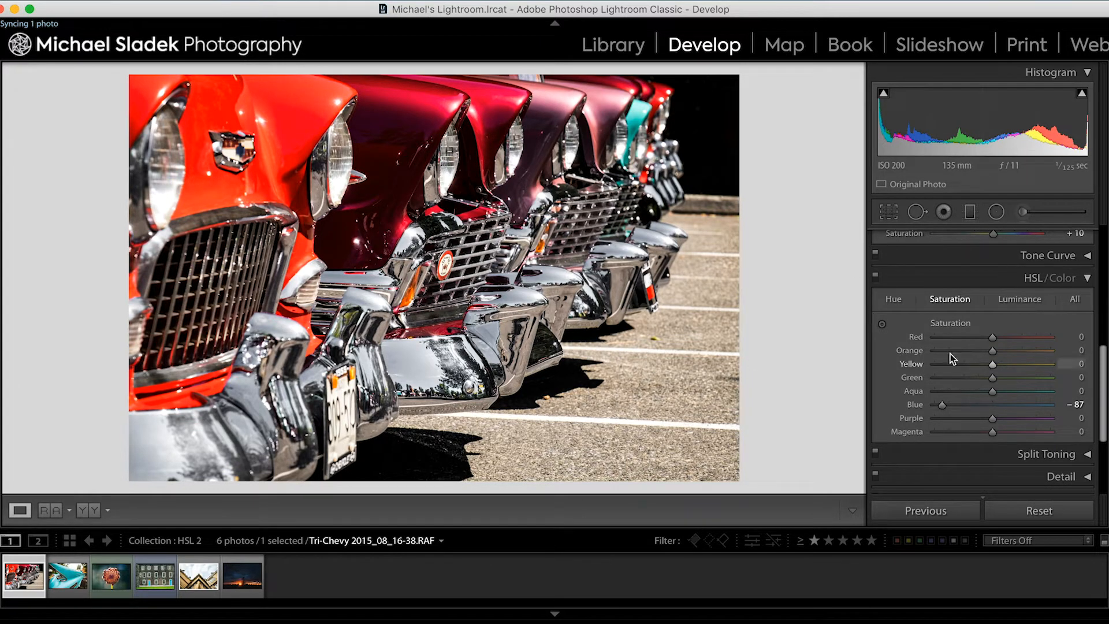
Try brightening the red hood with targeted luminance adjustment, red at +100 and orange at +83, and reset the Luminance group.
{"action": "left_click", "coordinate": [1020, 298]}
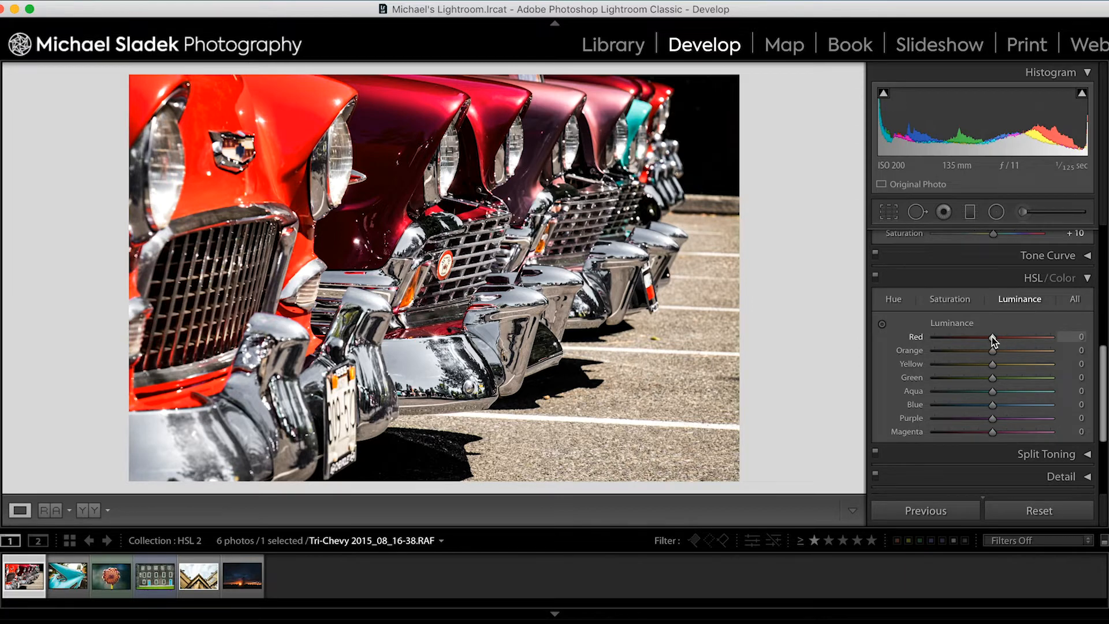
{"action": "left_click", "coordinate": [882, 325]}
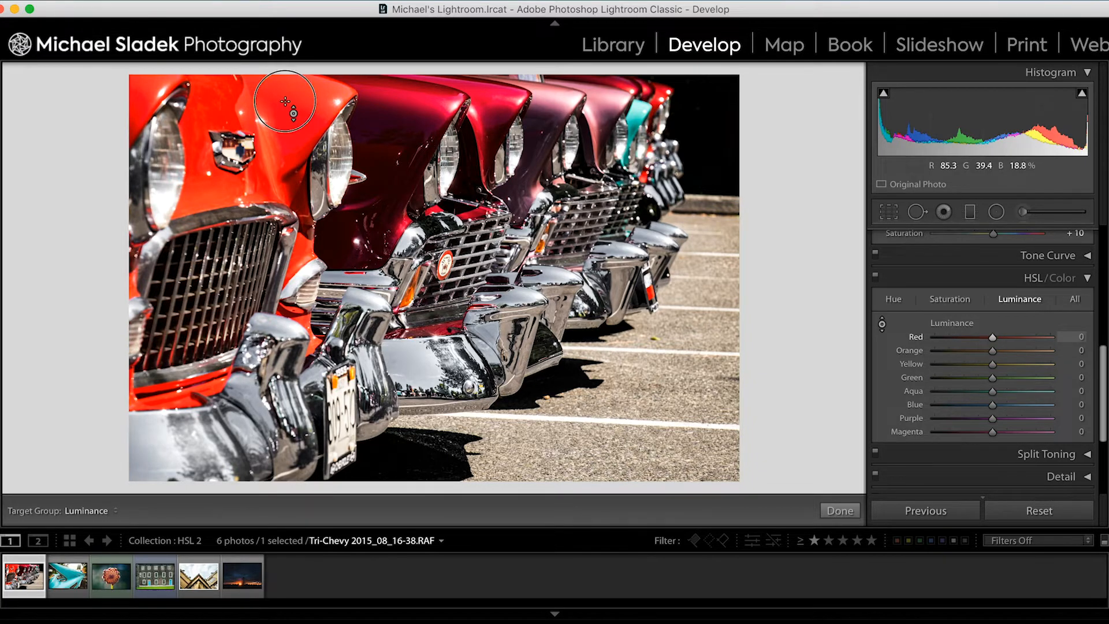
{"action": "left_click_drag", "start_coordinate": [272, 116], "coordinate": [272, 138]}
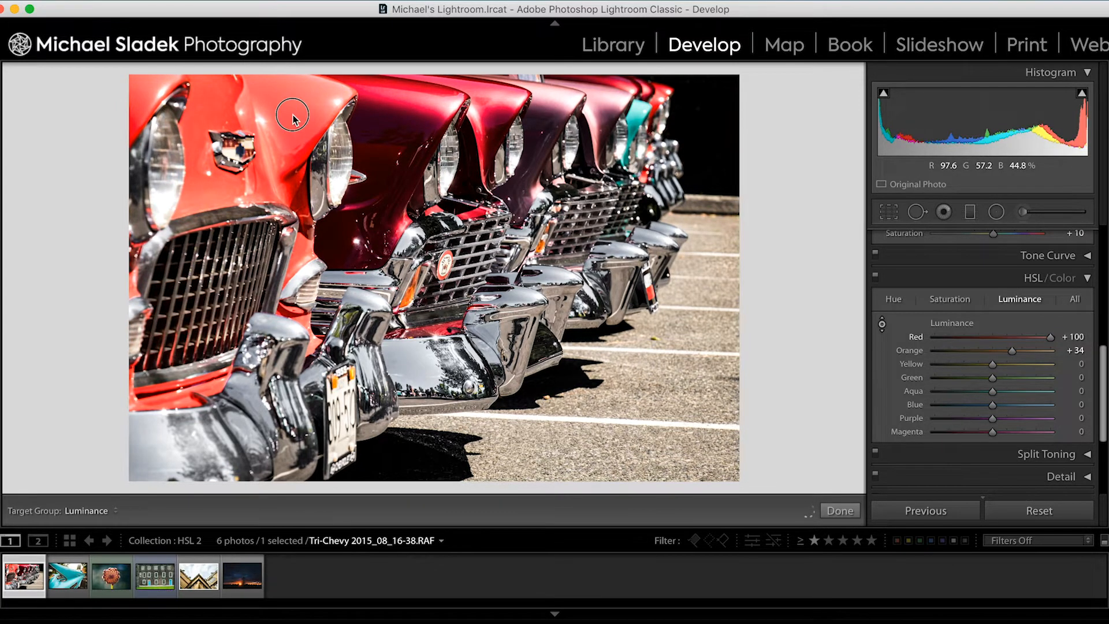
{"action": "left_click_drag", "start_coordinate": [271, 153], "coordinate": [271, 132]}
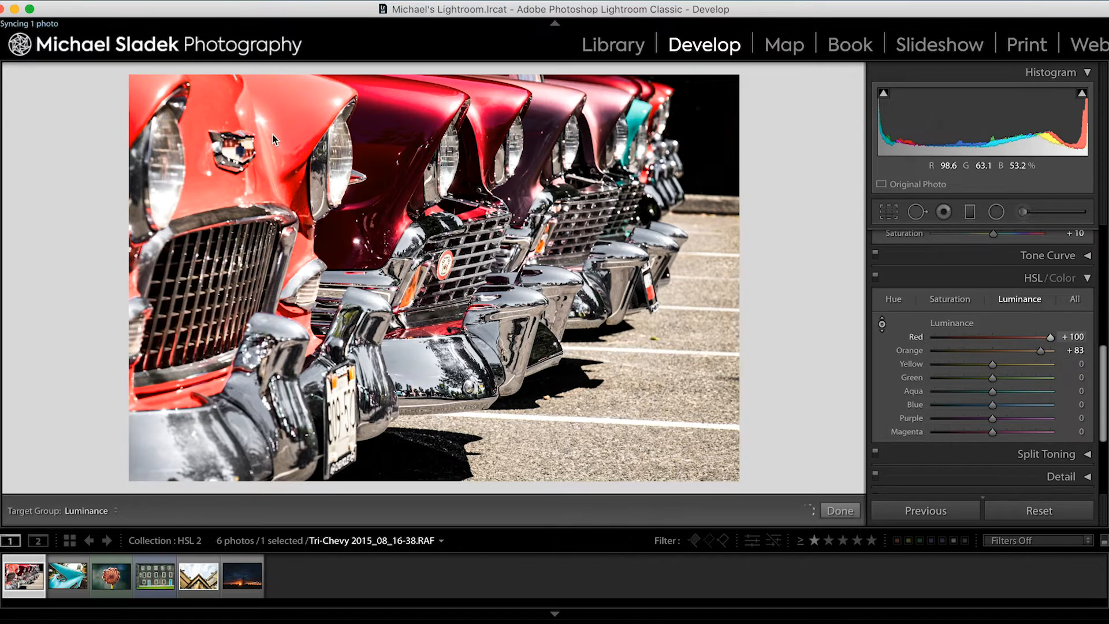
{"action": "double_click", "coordinate": [946, 323]}
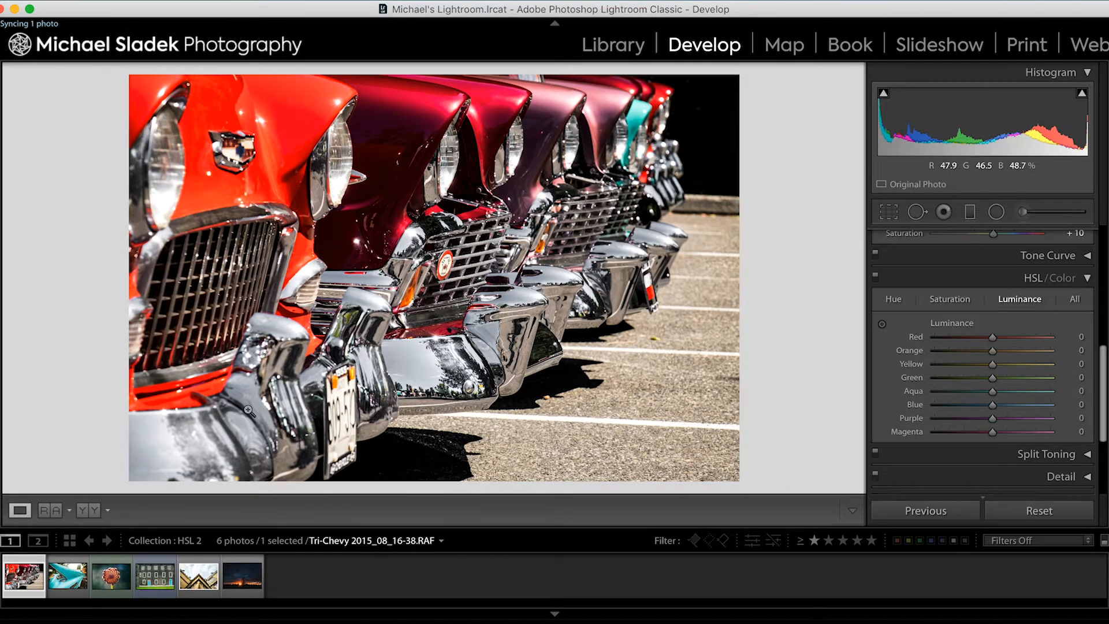
Try the blue luminance at −100, and set it to +89 to brighten the chrome bumpers.
{"action": "left_click", "coordinate": [994, 408]}
{"action": "left_click_drag", "start_coordinate": [994, 407], "coordinate": [887, 412]}
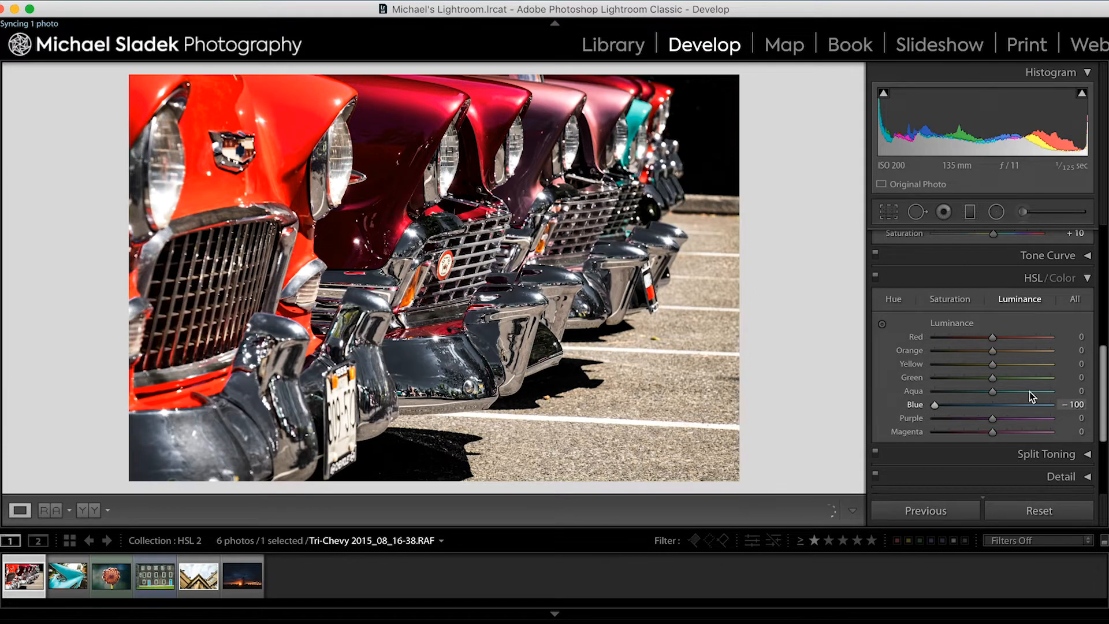
{"action": "left_click_drag", "start_coordinate": [935, 405], "coordinate": [1046, 412]}
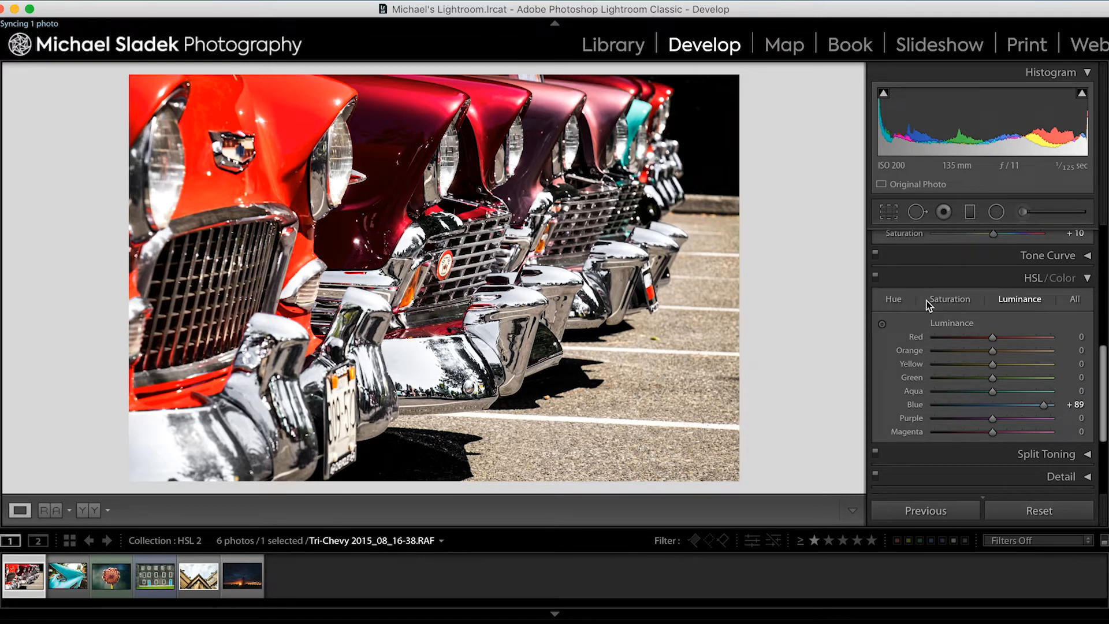
Review the red car photo's Hue and Saturation settings, and return to its Luminance settings.
{"action": "left_click", "coordinate": [896, 302]}
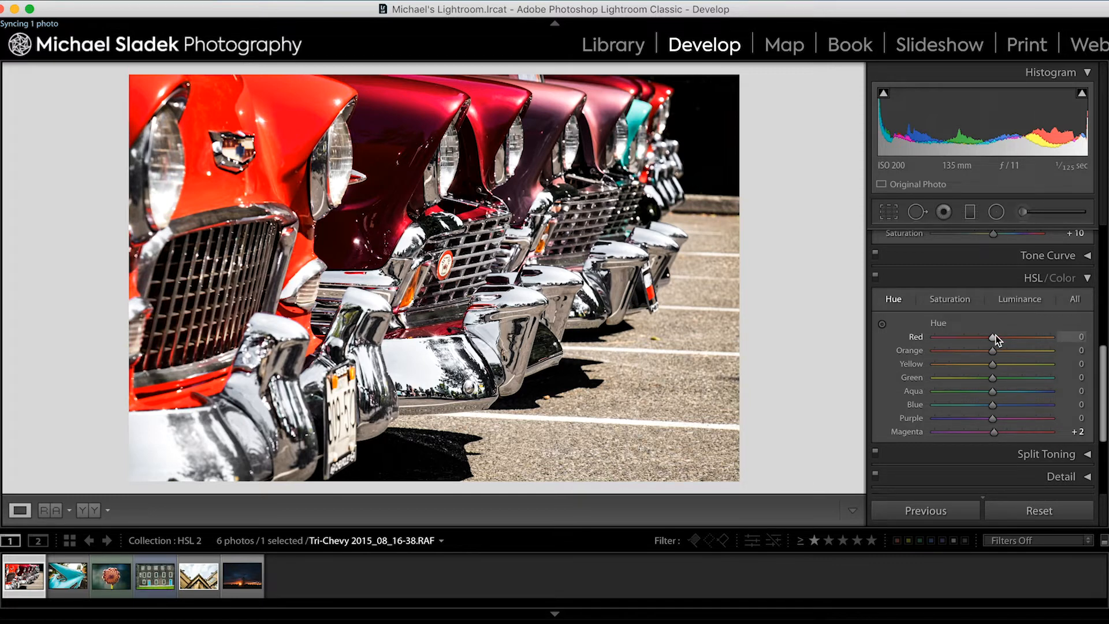
{"action": "left_click", "coordinate": [961, 303]}
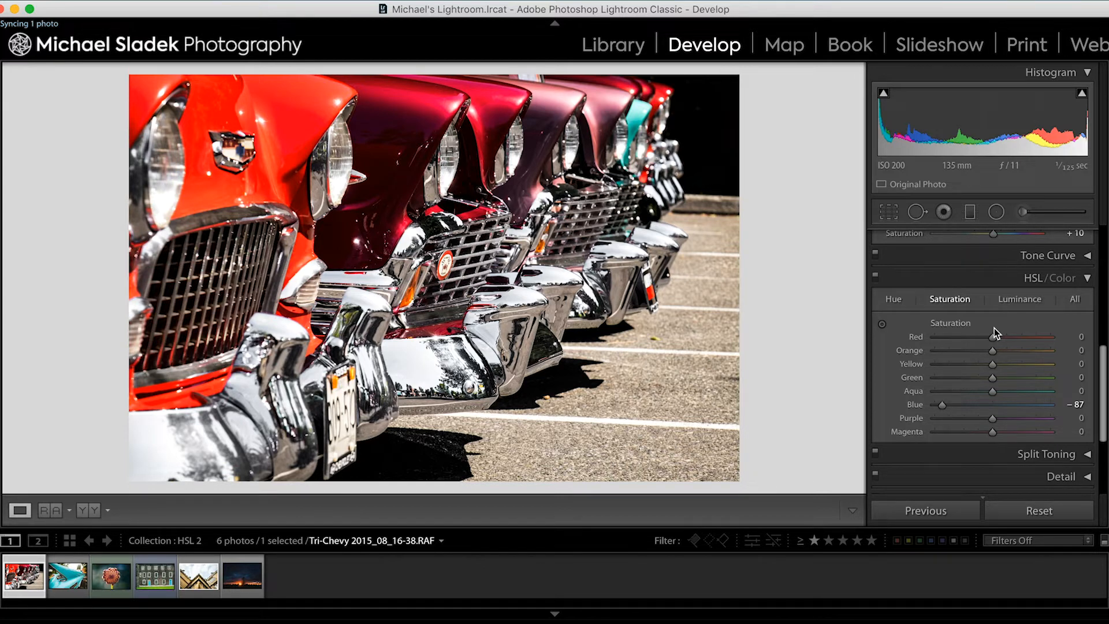
{"action": "left_click", "coordinate": [1006, 300]}
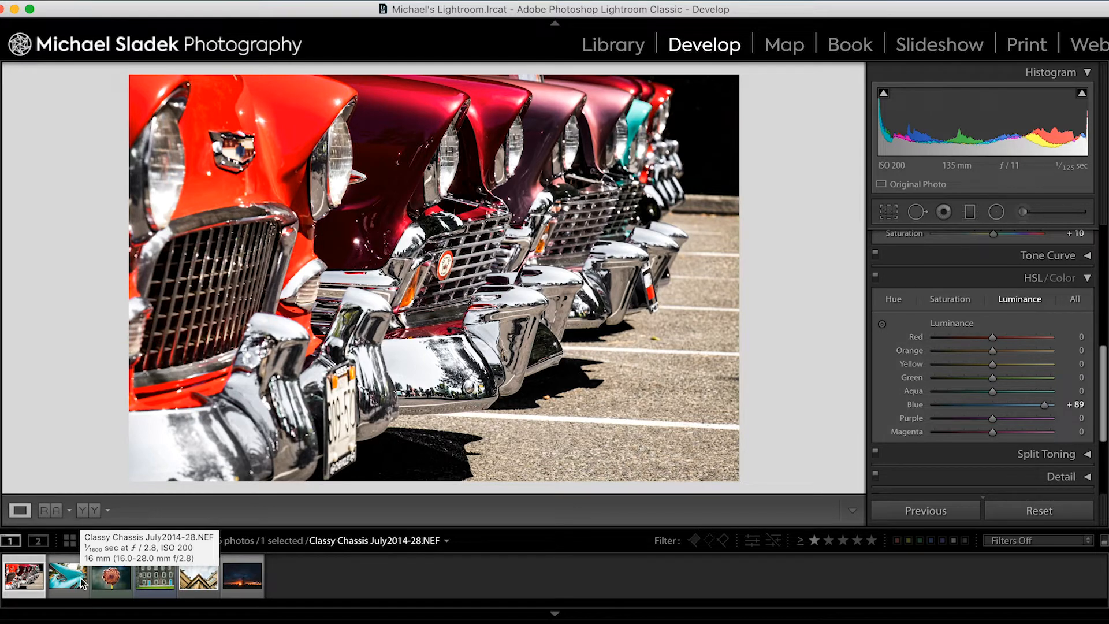
Open the turquoise tail fin photo and set its saturation to red −99, orange −47 and yellow −45.
{"action": "left_click", "coordinate": [82, 581]}
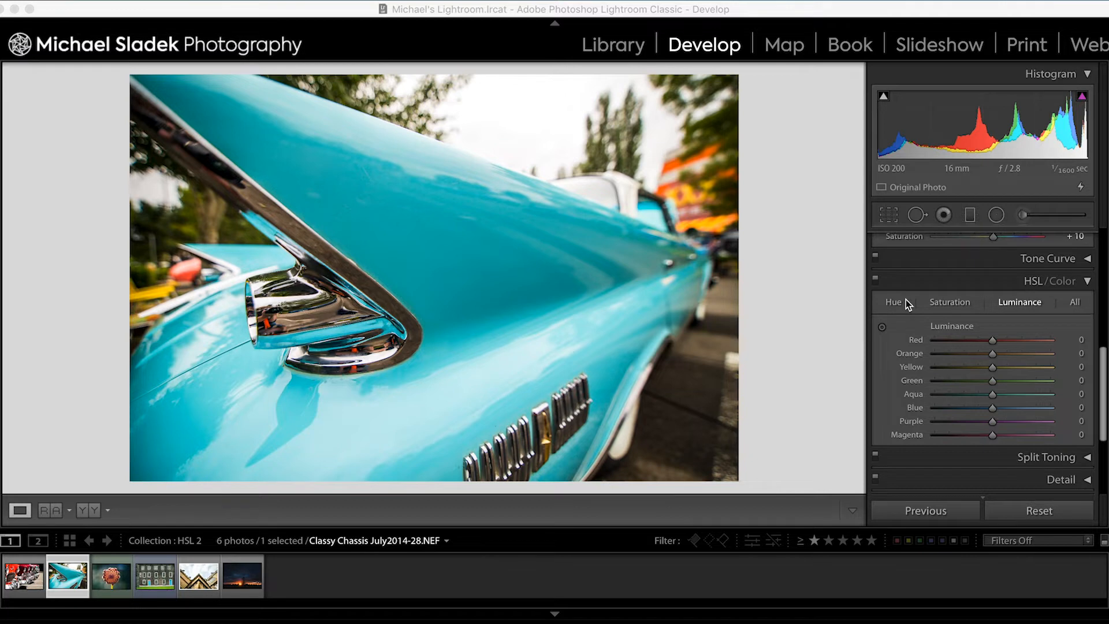
{"action": "left_click", "coordinate": [941, 303]}
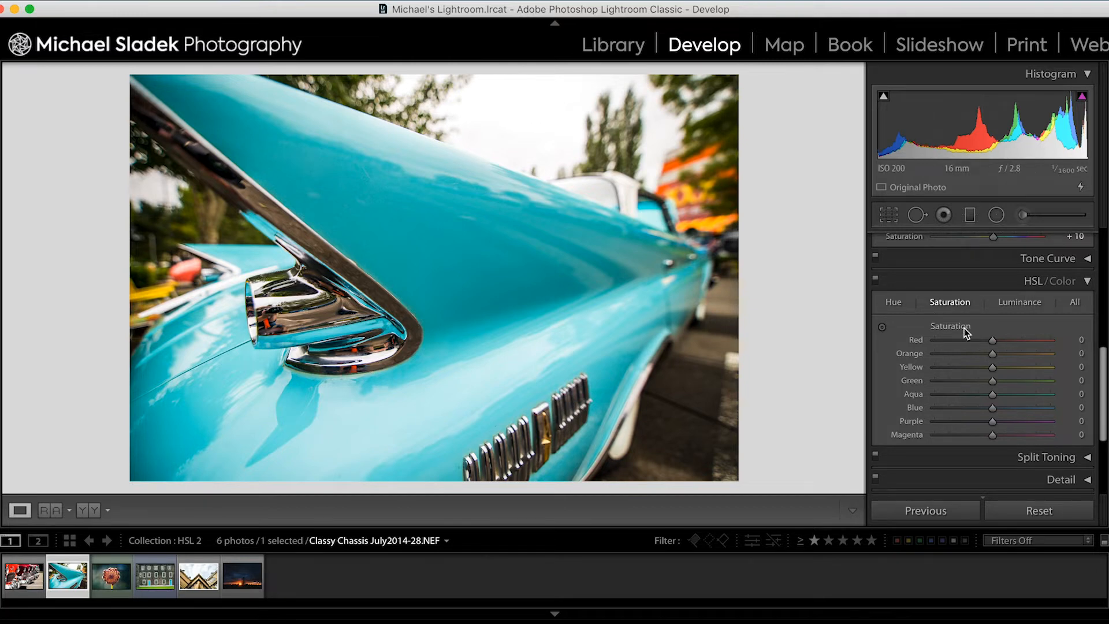
{"action": "left_click_drag", "start_coordinate": [993, 342], "coordinate": [936, 342]}
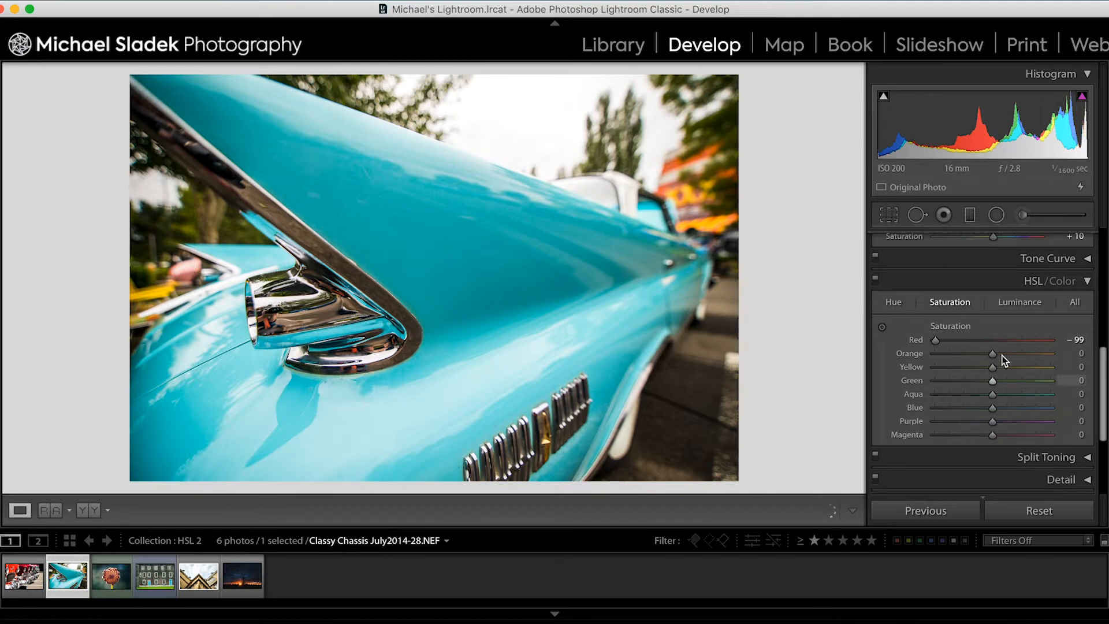
{"action": "left_click_drag", "start_coordinate": [992, 354], "coordinate": [964, 354]}
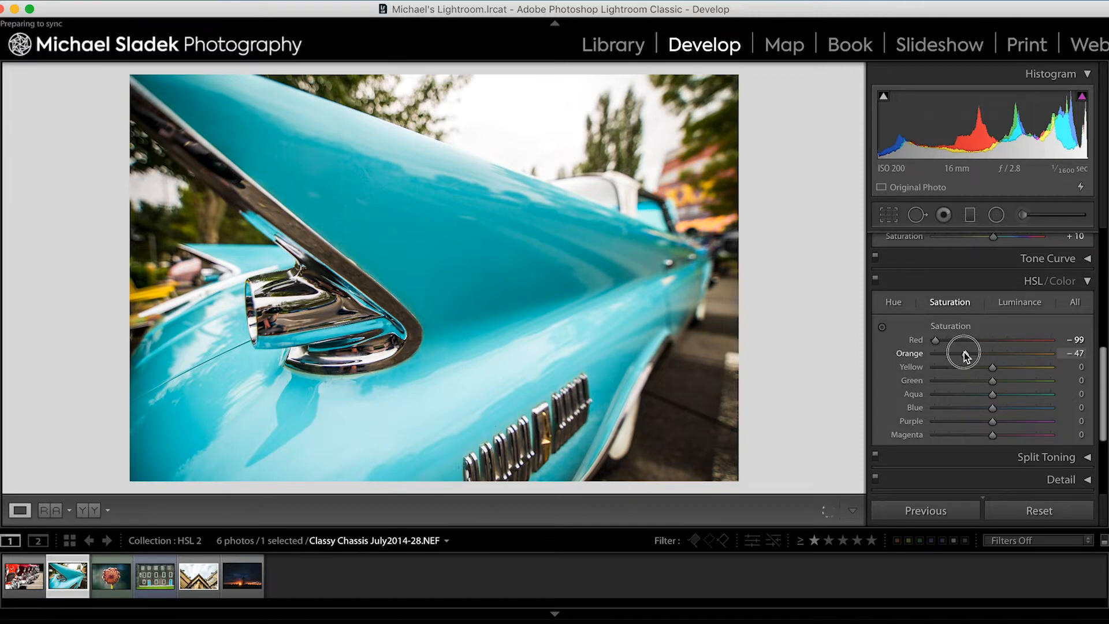
{"action": "left_click_drag", "start_coordinate": [992, 367], "coordinate": [967, 368]}
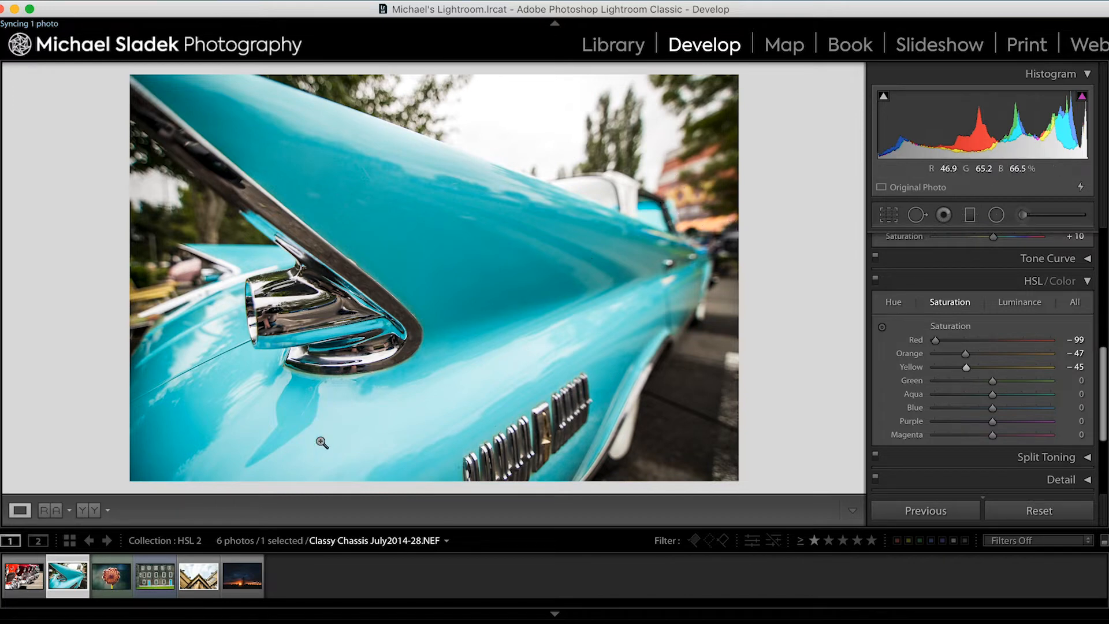
Use targeted saturation adjustment on the turquoise body to try aqua and blue at −100, and set aqua to +35 and blue to −8.
{"action": "left_click", "coordinate": [882, 327]}
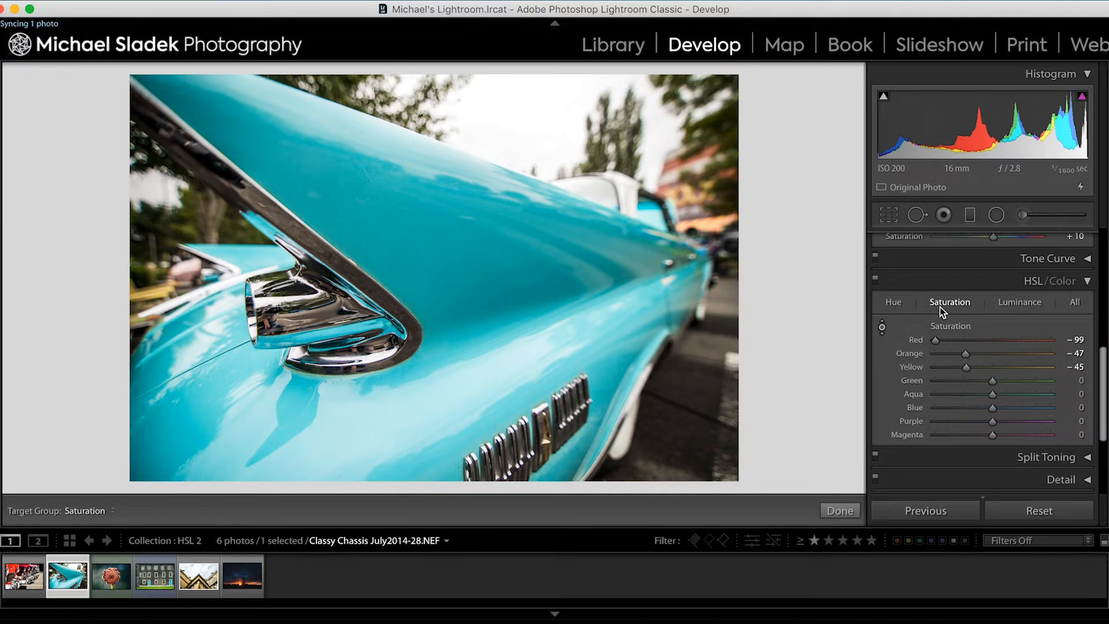
{"action": "left_click", "coordinate": [882, 328]}
{"action": "left_click_drag", "start_coordinate": [471, 259], "coordinate": [471, 354]}
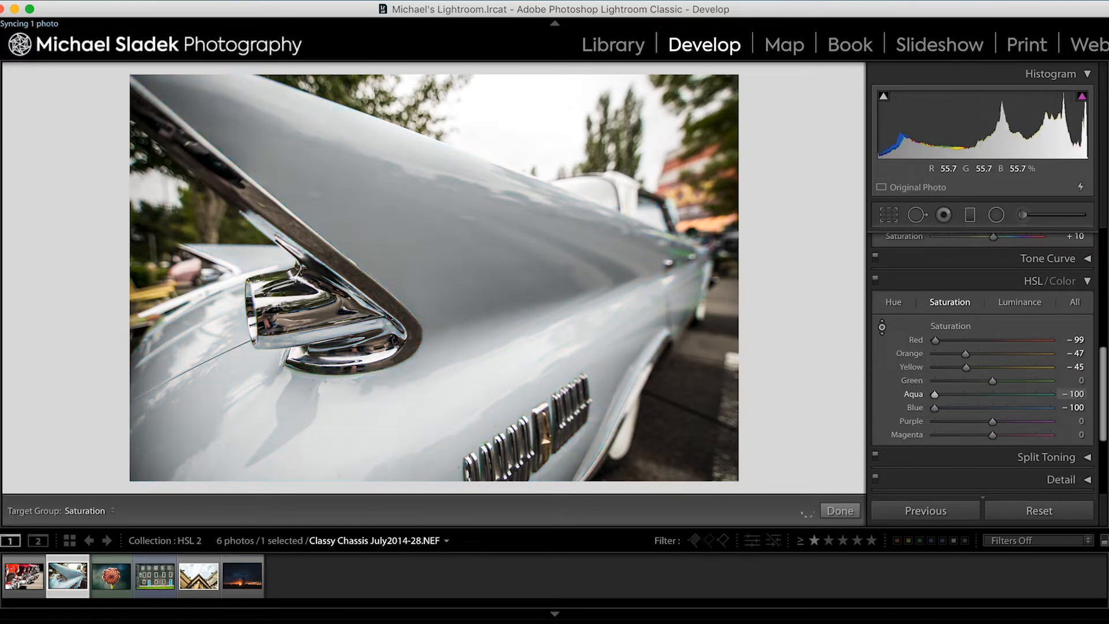
{"action": "left_click_drag", "start_coordinate": [470, 354], "coordinate": [470, 283]}
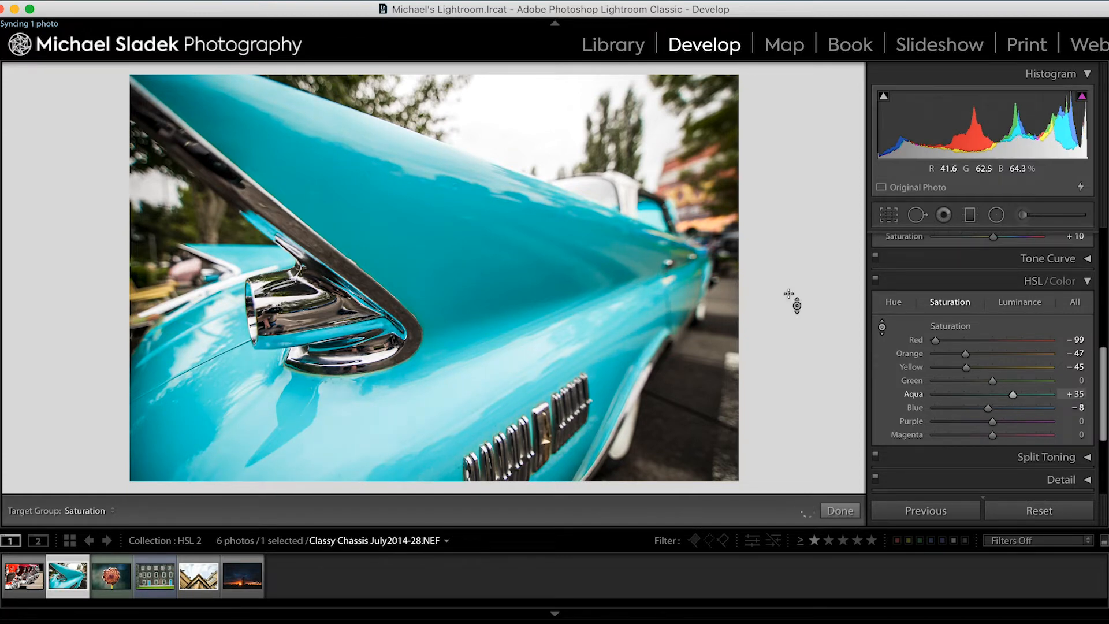
Darken the warm background colors by setting the luminance to red −28, orange −31 and yellow −29.
{"action": "left_click", "coordinate": [1027, 303]}
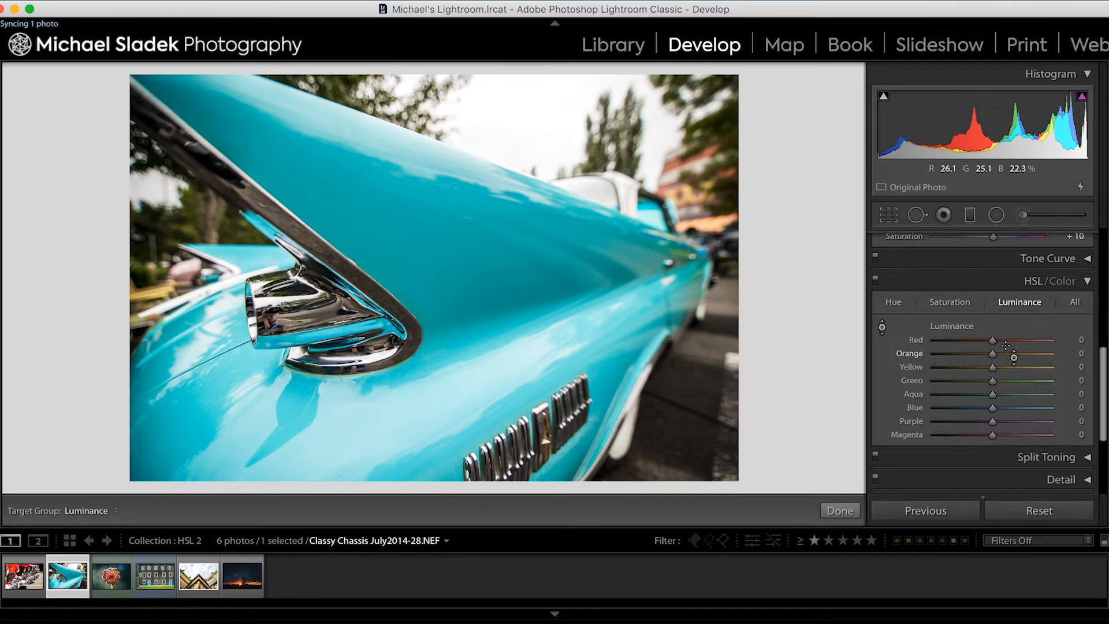
{"action": "left_click", "coordinate": [986, 346]}
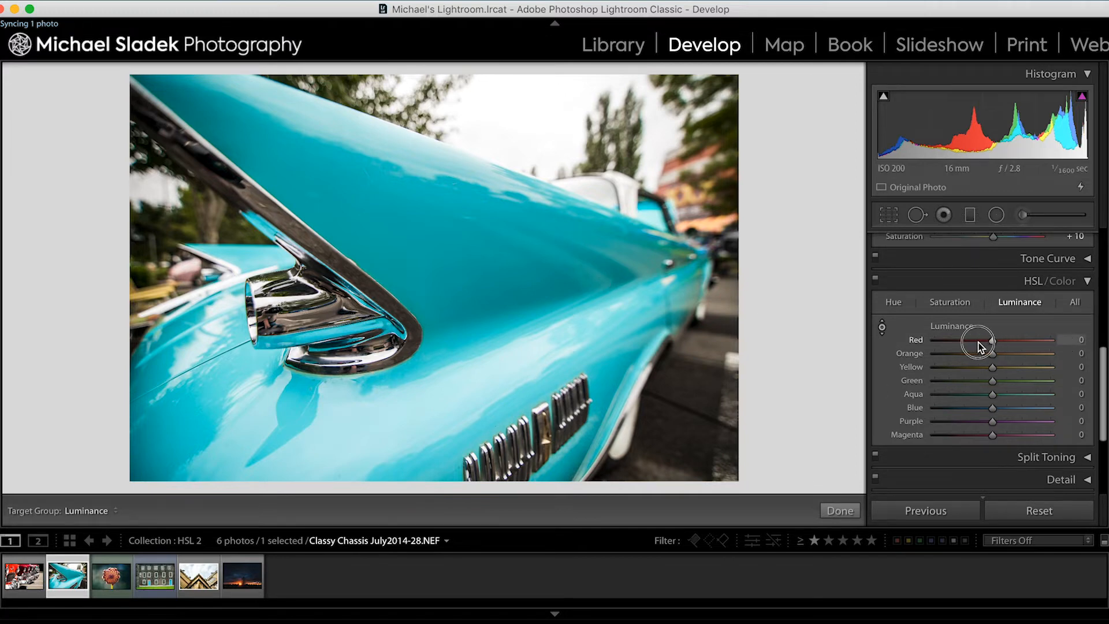
{"action": "left_click", "coordinate": [979, 342]}
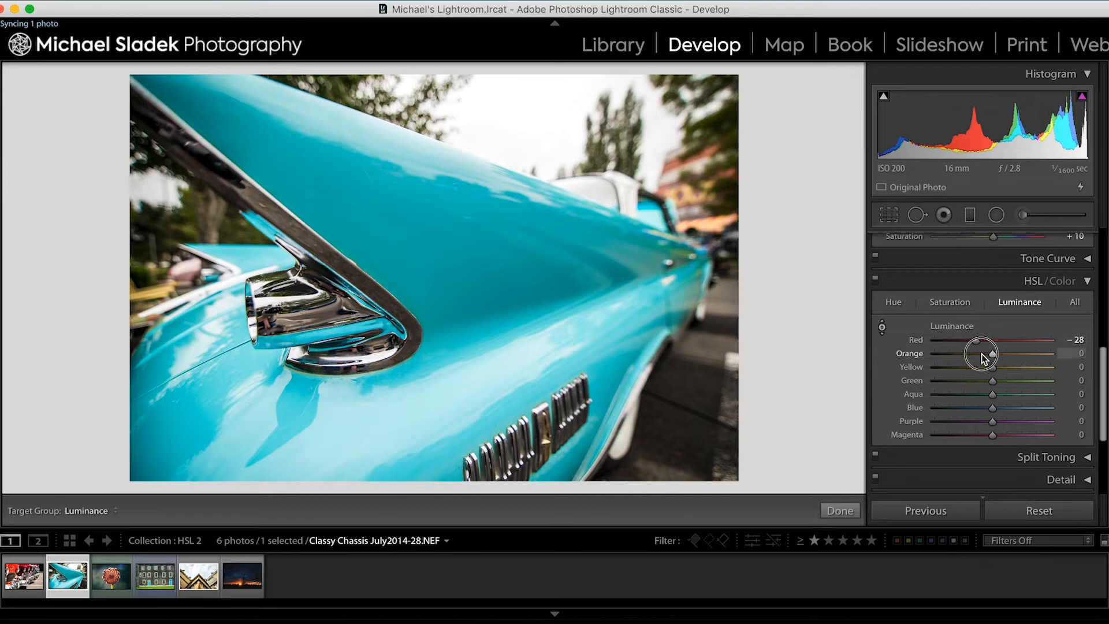
{"action": "left_click_drag", "start_coordinate": [984, 355], "coordinate": [974, 354]}
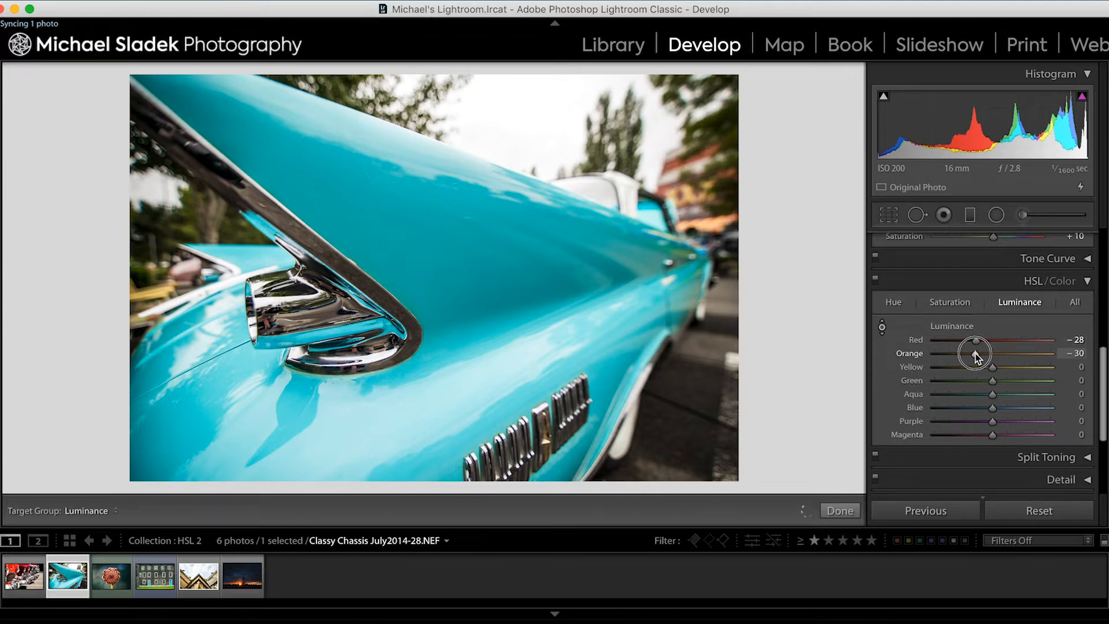
{"action": "left_click", "coordinate": [989, 370]}
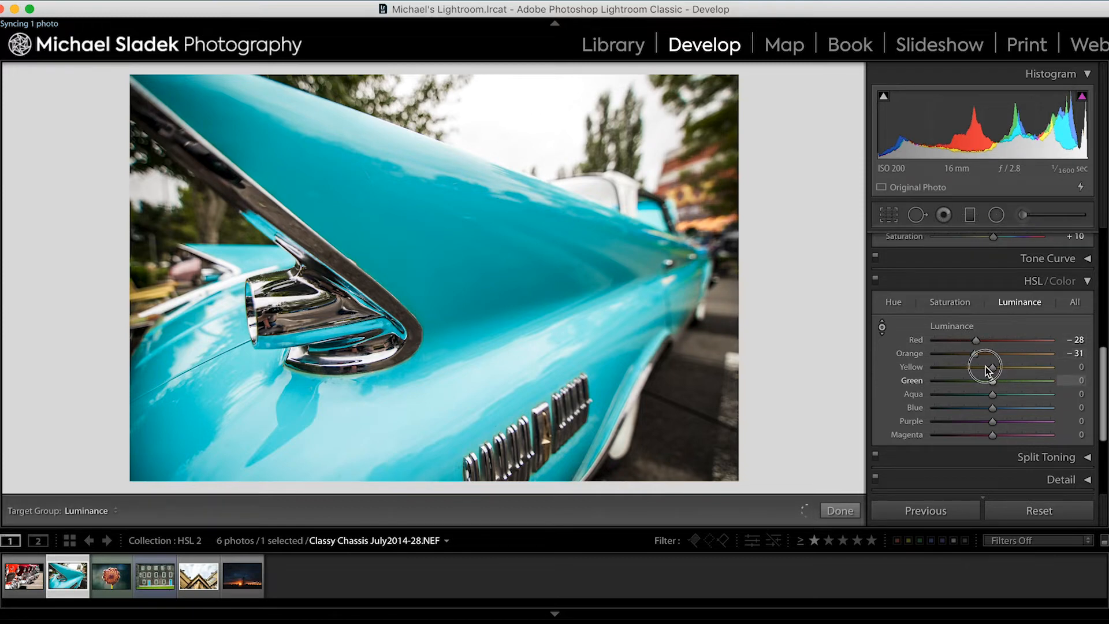
{"action": "left_click_drag", "start_coordinate": [981, 371], "coordinate": [978, 371]}
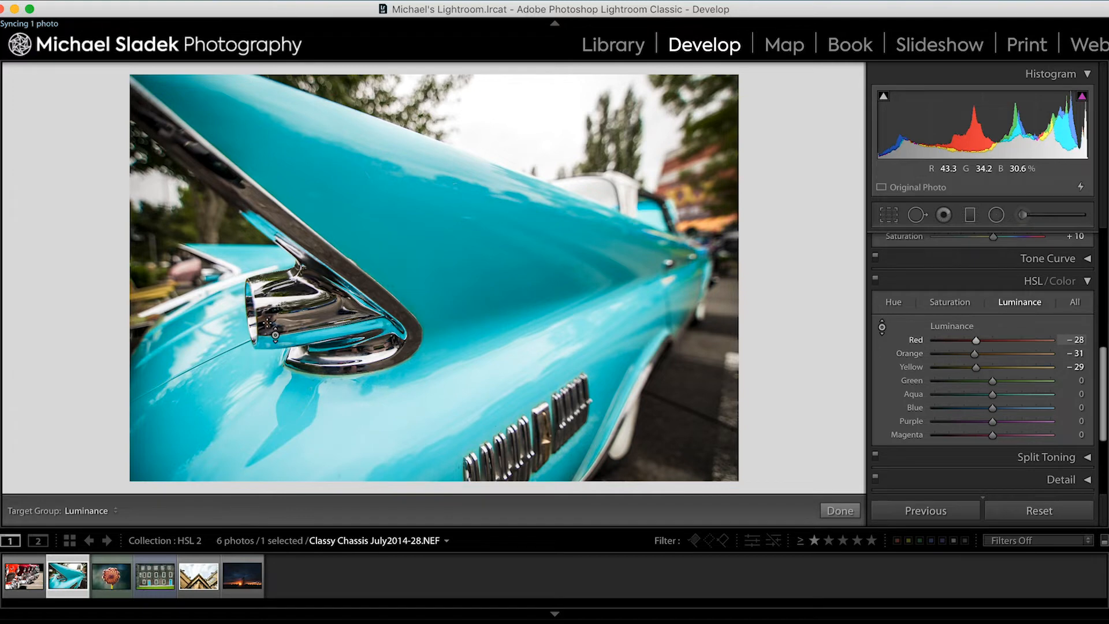
Use targeted luminance adjustment on the turquoise body to try aqua +95 and blue +65, and set aqua to −23 and blue to −16.
{"action": "left_click_drag", "start_coordinate": [448, 251], "coordinate": [448, 190]}
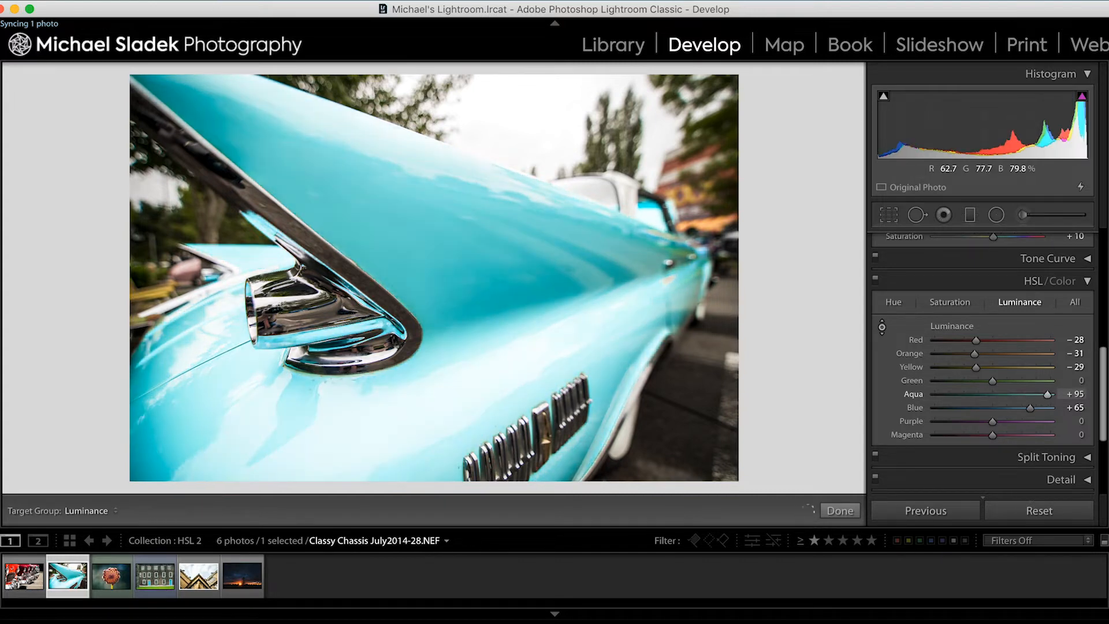
{"action": "left_click_drag", "start_coordinate": [449, 191], "coordinate": [454, 263]}
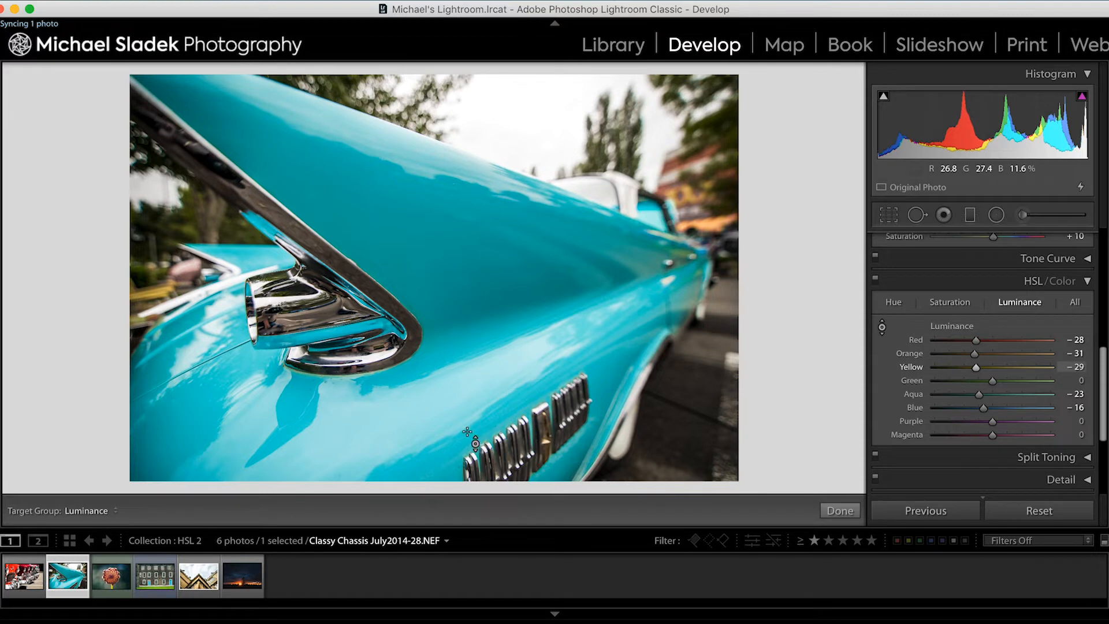
Open the orange flower photo and shift its hue to red −46 and orange −47.
{"action": "left_click", "coordinate": [109, 580]}
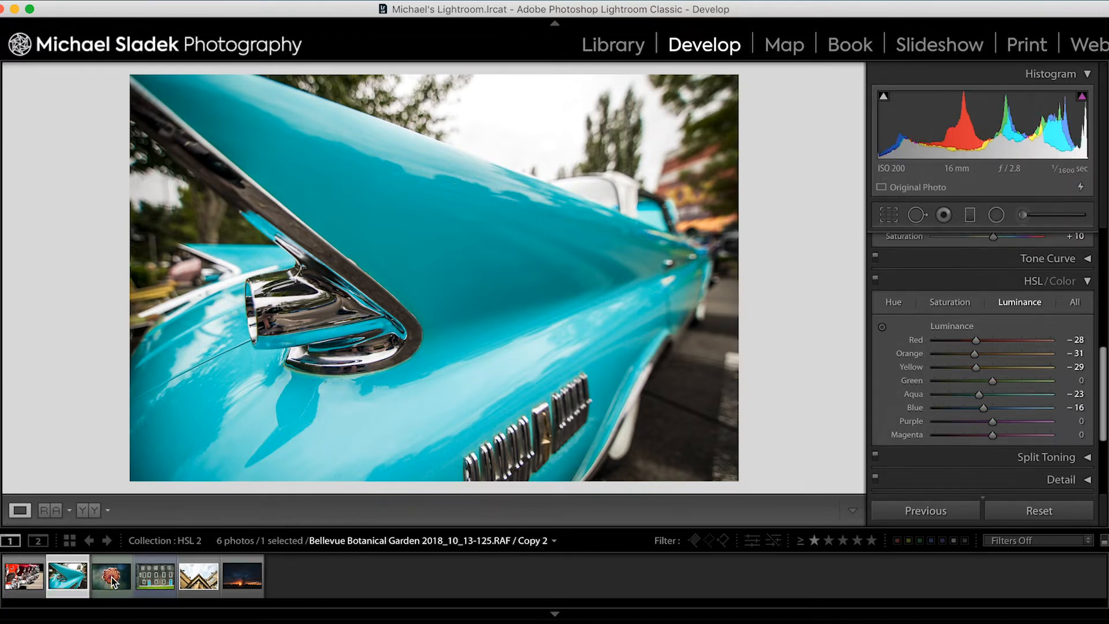
{"action": "left_click", "coordinate": [111, 577]}
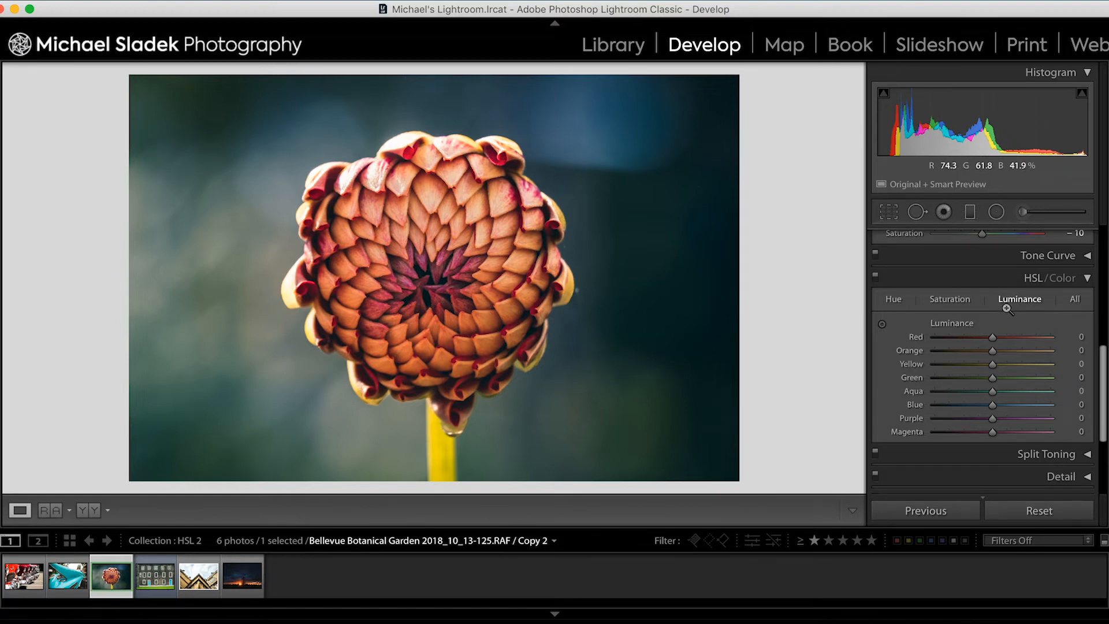
{"action": "left_click", "coordinate": [885, 300]}
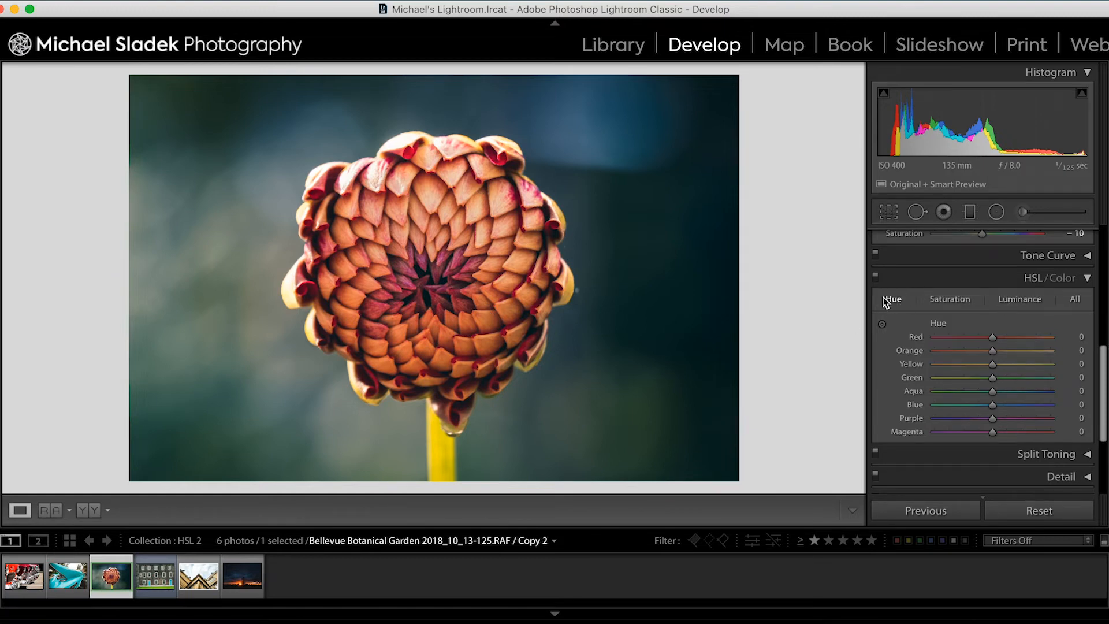
{"action": "left_click_drag", "start_coordinate": [992, 337], "coordinate": [965, 353]}
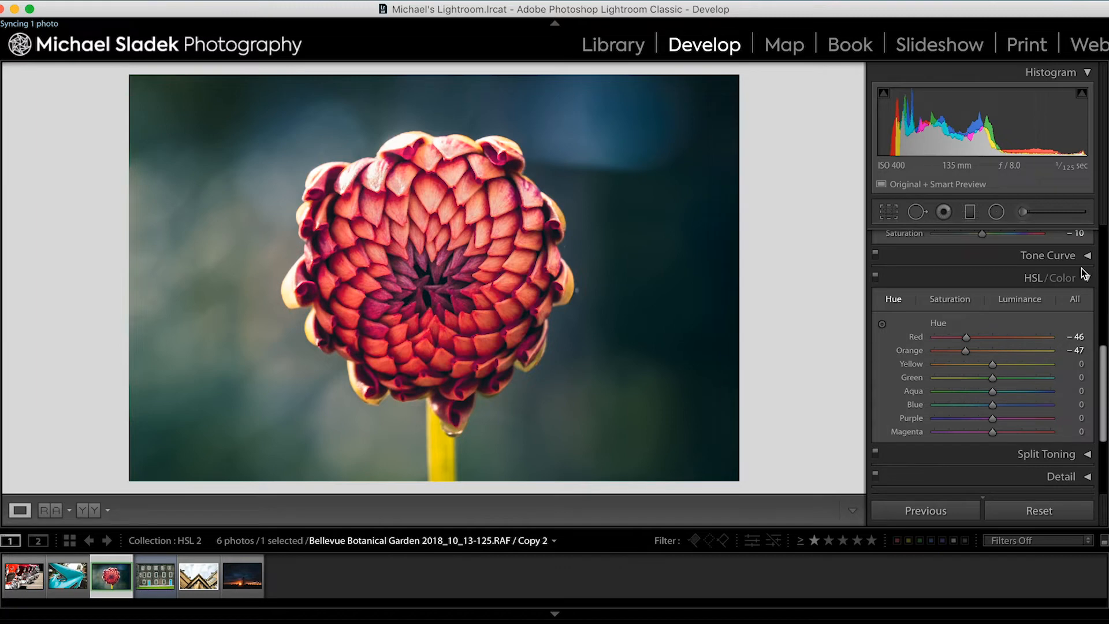
Use targeted saturation adjustment to set the background's blue and purple to −100 and the stem's yellow to −45 and green to −7.
{"action": "left_click", "coordinate": [955, 299]}
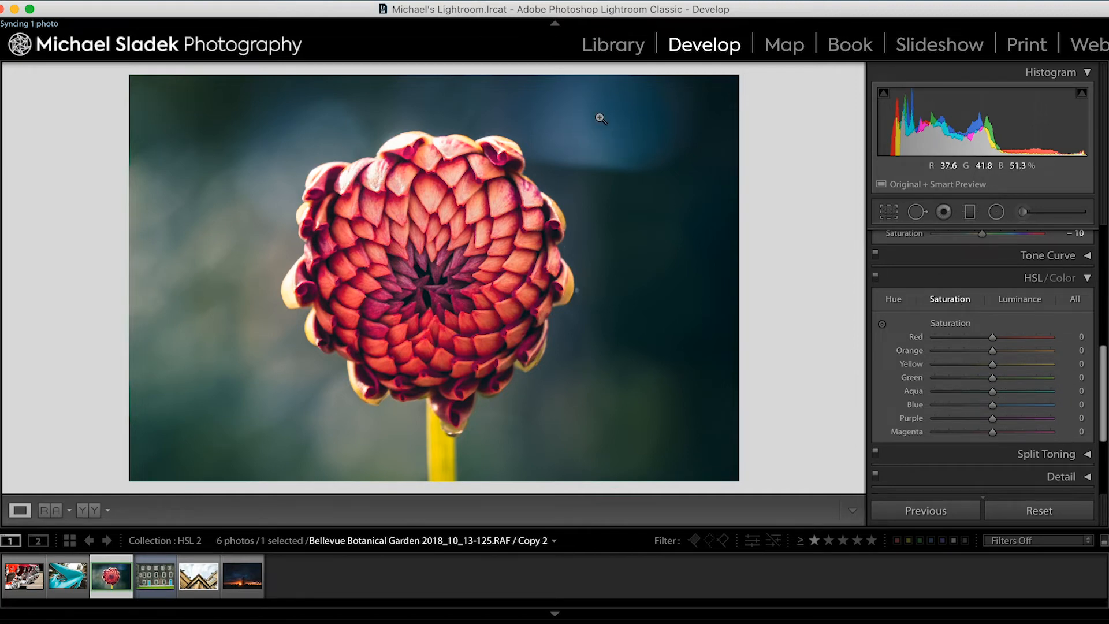
{"action": "left_click", "coordinate": [882, 324]}
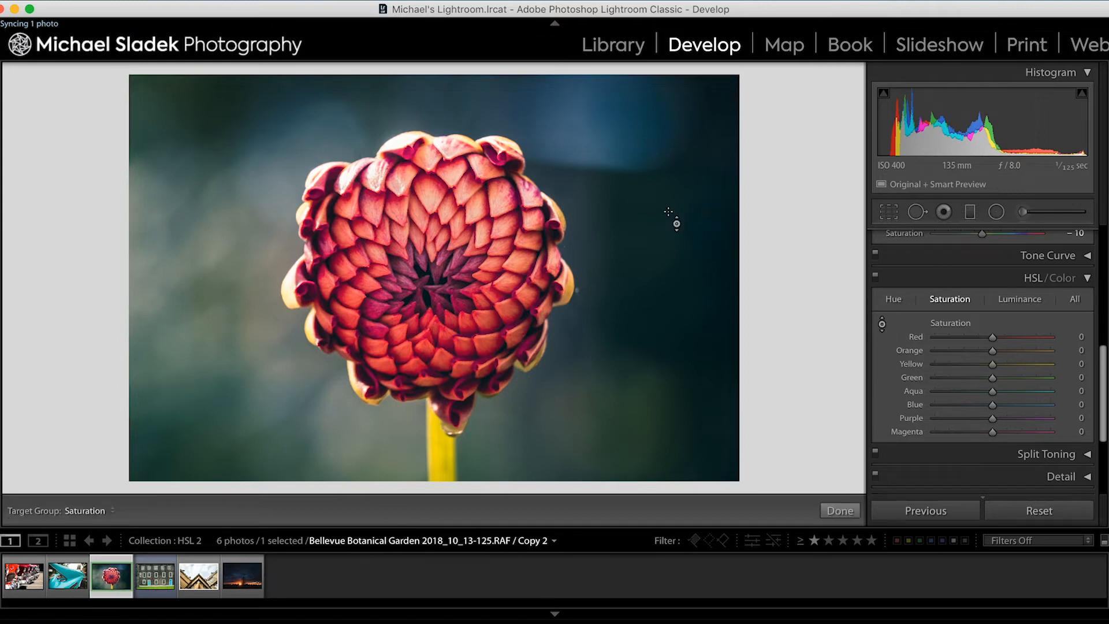
{"action": "left_click_drag", "start_coordinate": [588, 127], "coordinate": [588, 195]}
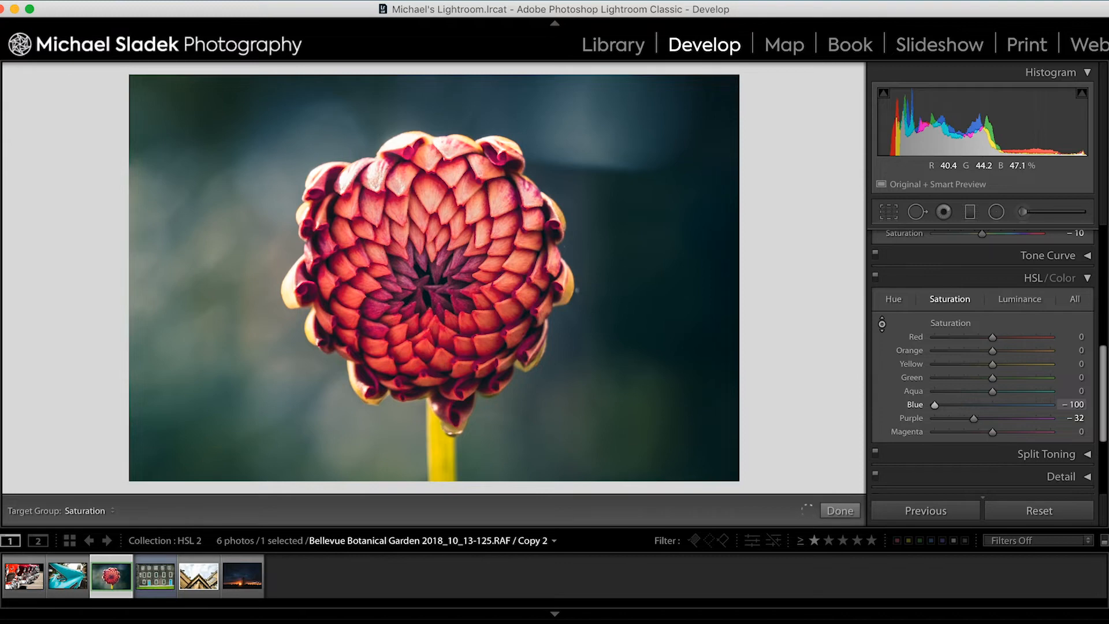
{"action": "left_click_drag", "start_coordinate": [588, 195], "coordinate": [588, 234]}
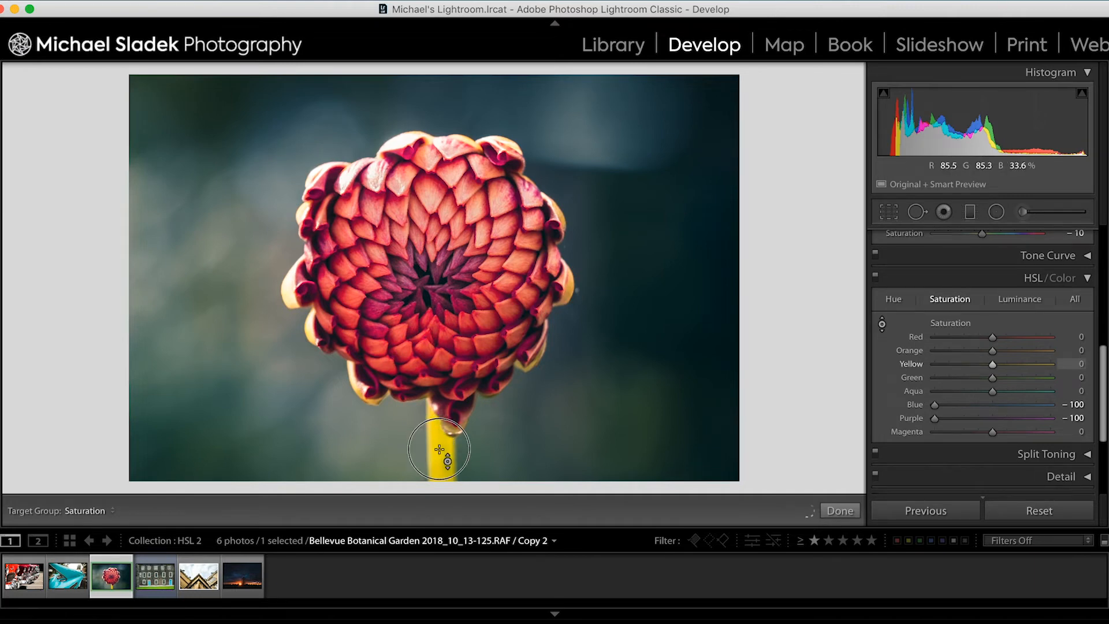
{"action": "left_click_drag", "start_coordinate": [446, 466], "coordinate": [446, 491]}
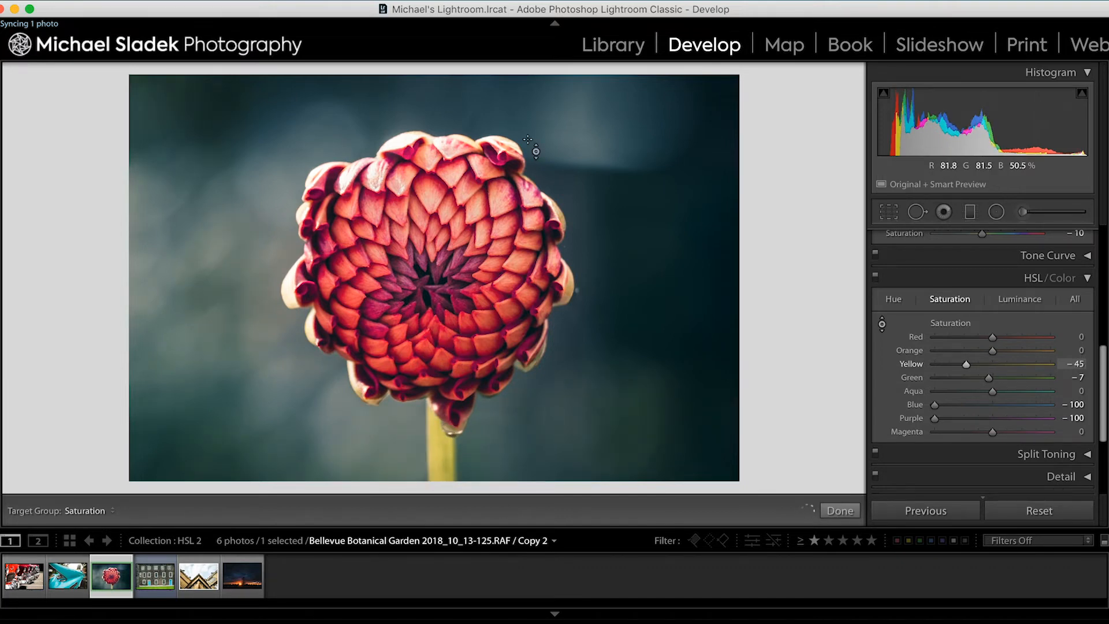
Use targeted luminance adjustment on the flower's petals to brighten red to +62, orange to +40 and magenta to +7.
{"action": "left_click", "coordinate": [1014, 297]}
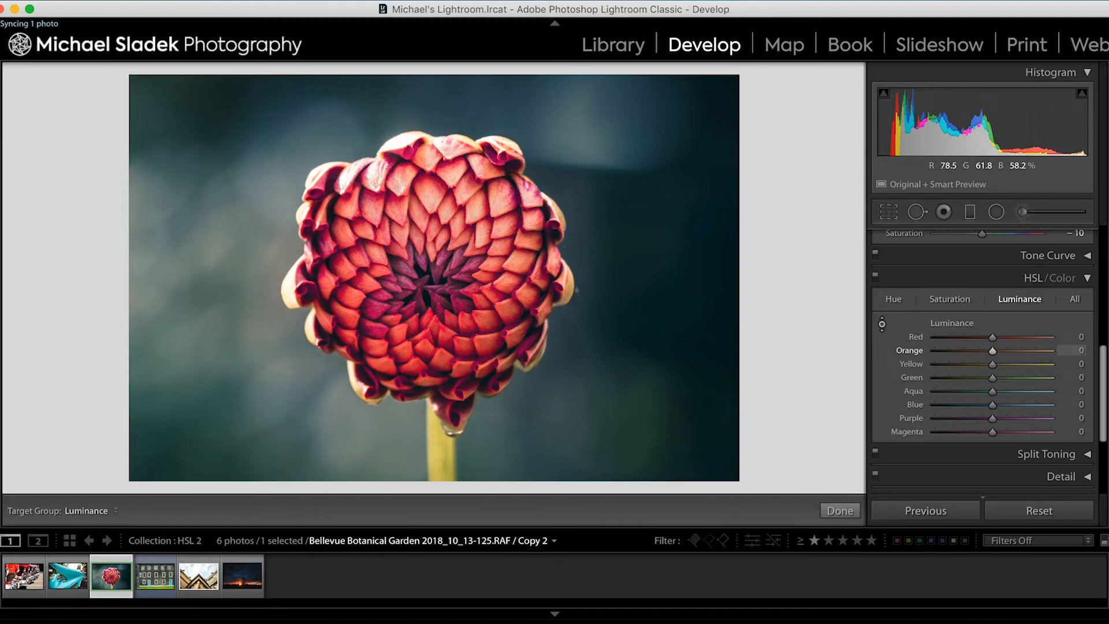
{"action": "left_click_drag", "start_coordinate": [431, 196], "coordinate": [430, 162]}
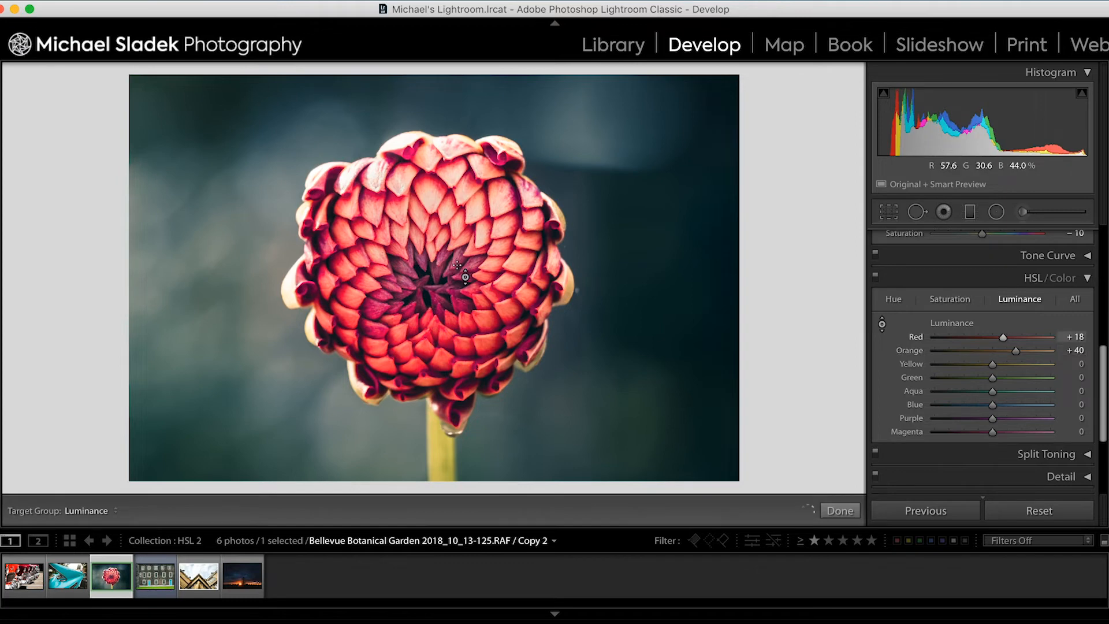
{"action": "key", "text": "Up"}
{"action": "key", "text": "Up"}
{"action": "key", "text": "Up"}
{"action": "key", "text": "Up"}
{"action": "key", "text": "Up"}
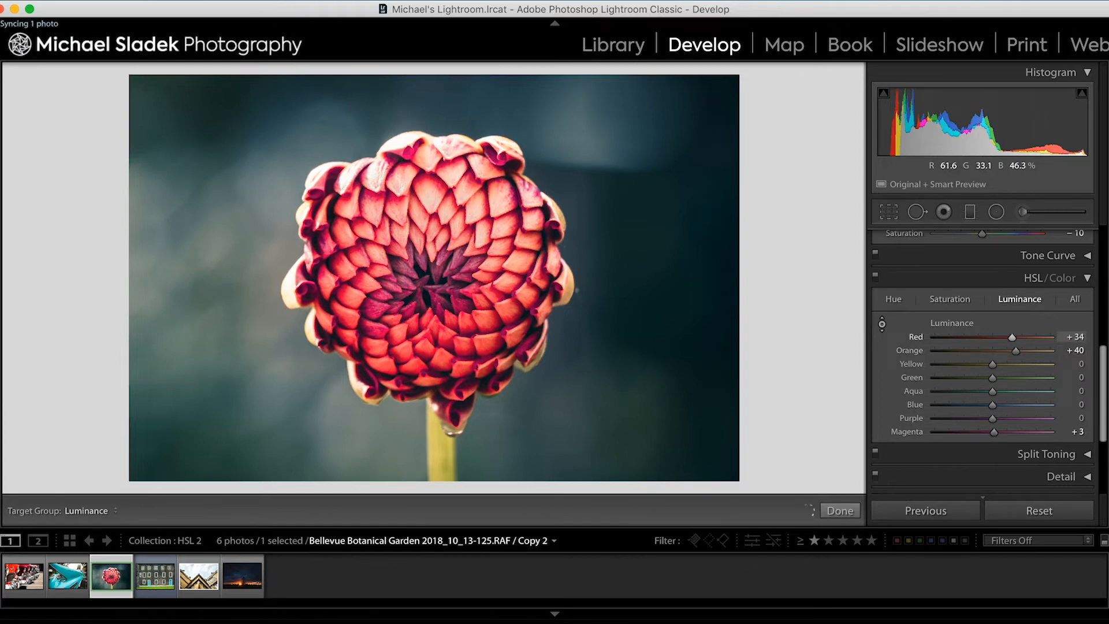
{"action": "key", "text": "Up"}
{"action": "key", "text": "Up"}
{"action": "key", "text": "Up"}
{"action": "key", "text": "Up"}
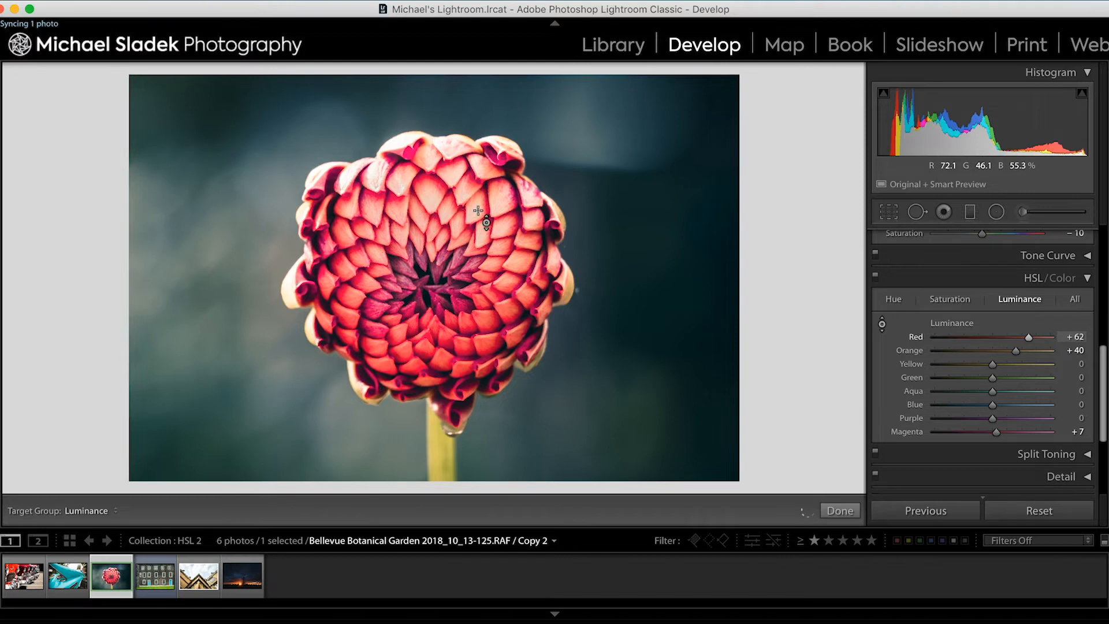
Reduce the petals' luminance to red +44, orange +24 and yellow −3, and compare the photo with the HSL adjustments off and on.
{"action": "left_click_drag", "start_coordinate": [484, 224], "coordinate": [484, 240]}
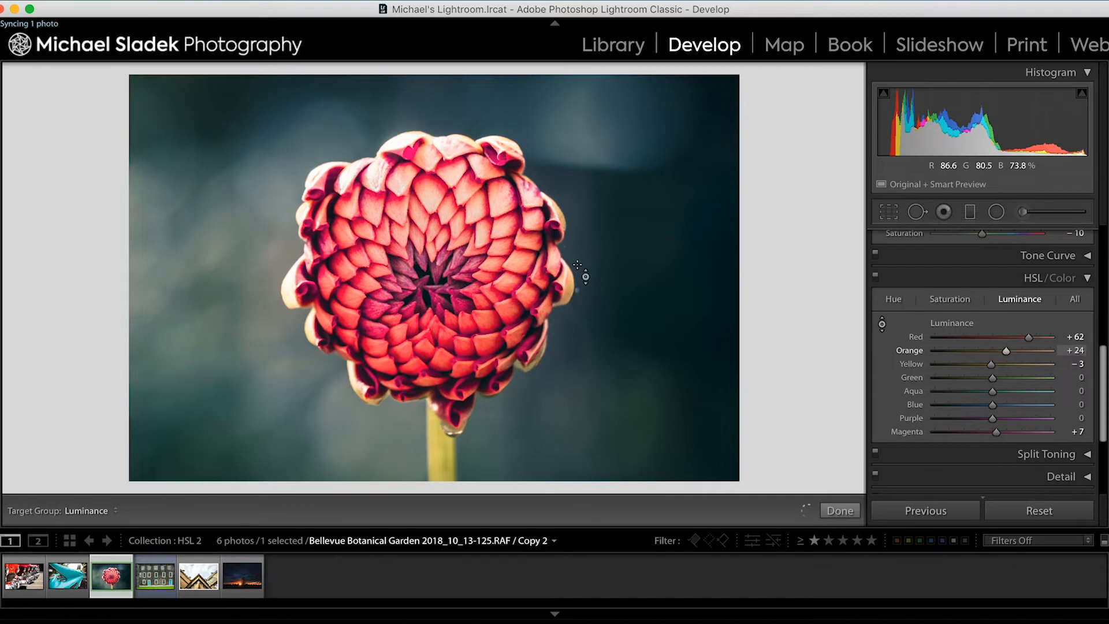
{"action": "left_click_drag", "start_coordinate": [1030, 340], "coordinate": [1018, 341]}
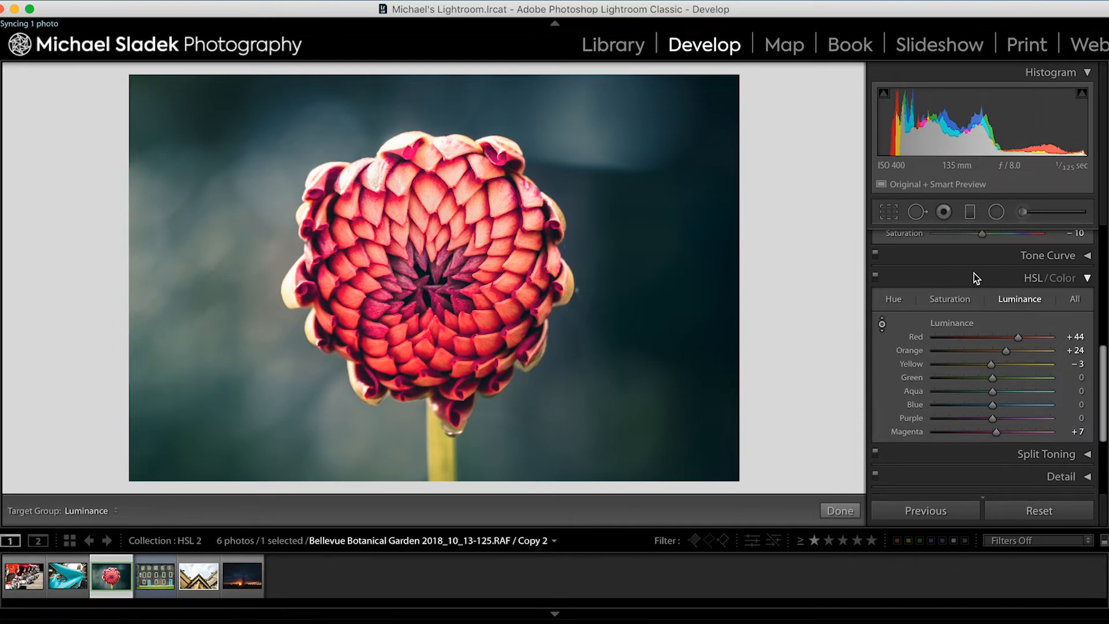
{"action": "left_click", "coordinate": [875, 277]}
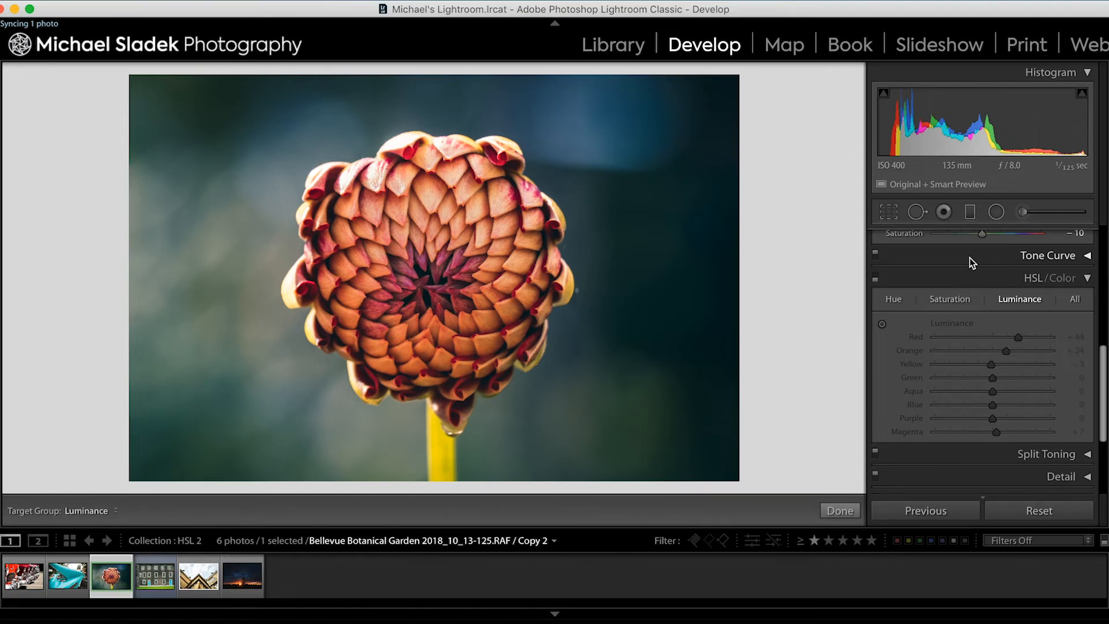
{"action": "left_click", "coordinate": [884, 285]}
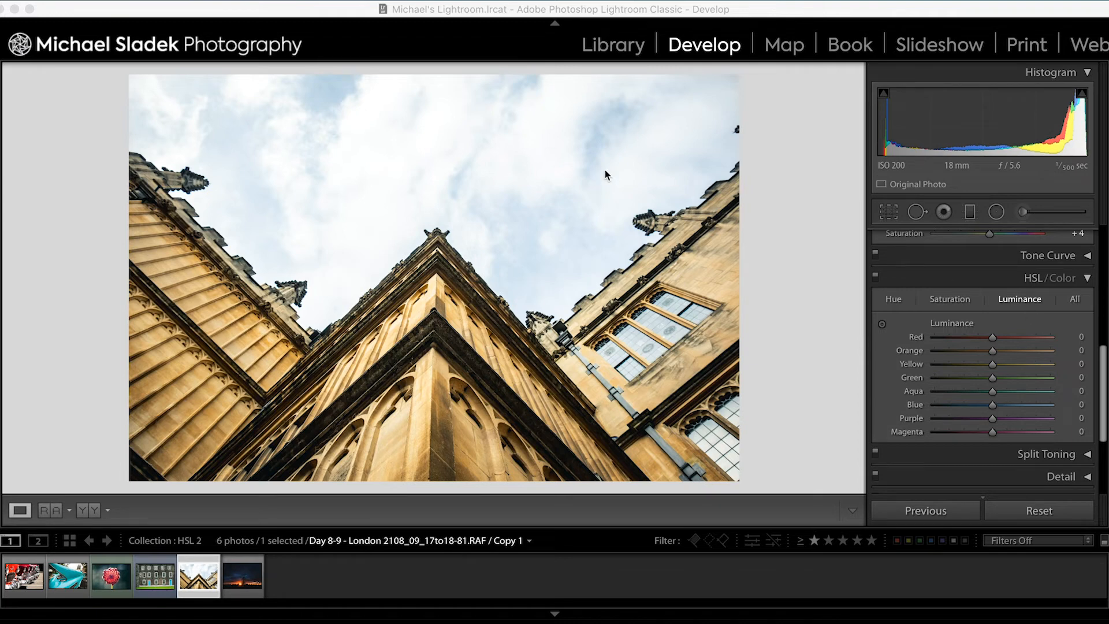
On the stone building photo, set blue luminance to −77 and shift the hue to red −14, orange −17 and yellow −14.
{"action": "left_click", "coordinate": [993, 409]}
{"action": "left_click_drag", "start_coordinate": [994, 409], "coordinate": [949, 408]}
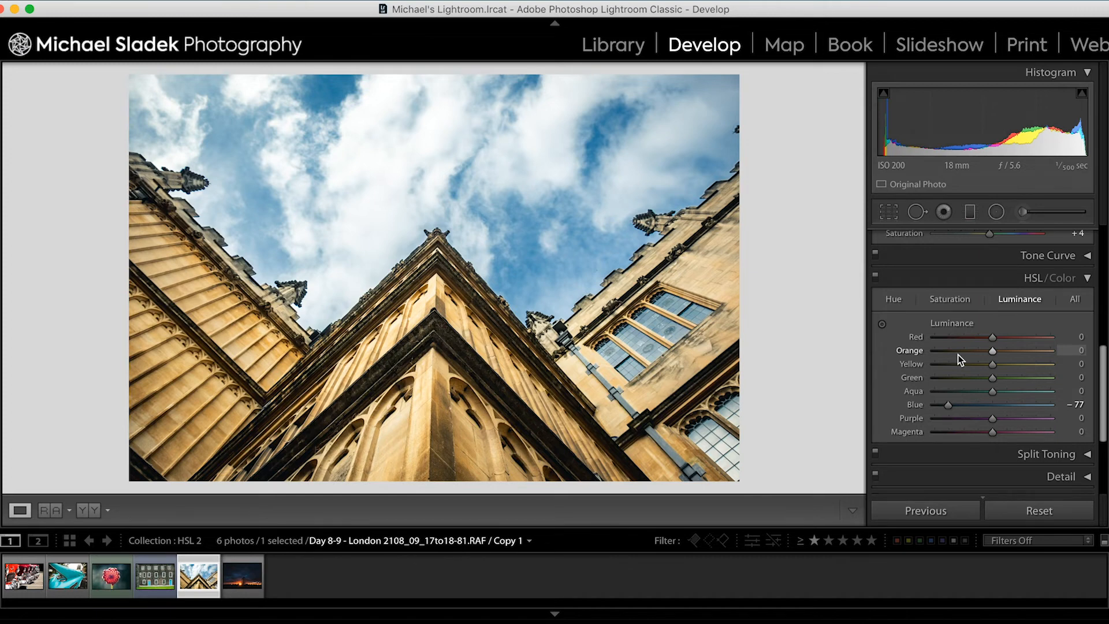
{"action": "left_click", "coordinate": [895, 300]}
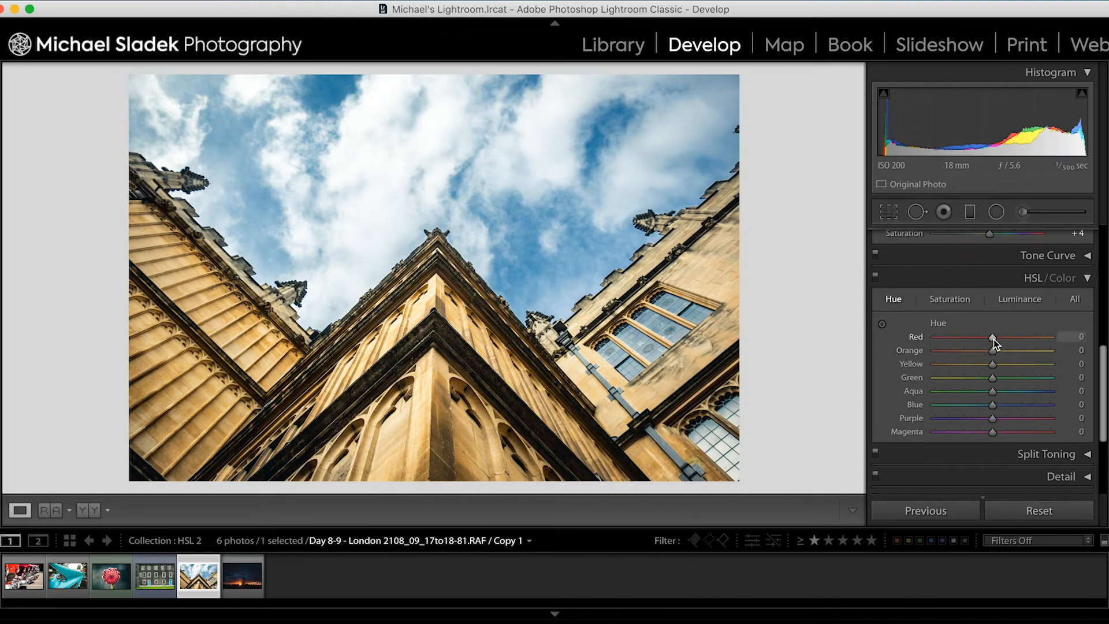
{"action": "mouse_move", "coordinate": [994, 340]}
{"action": "left_mouse_down"}
{"action": "mouse_move", "coordinate": [980, 339]}
{"action": "mouse_move", "coordinate": [984, 352]}
{"action": "left_mouse_up"}
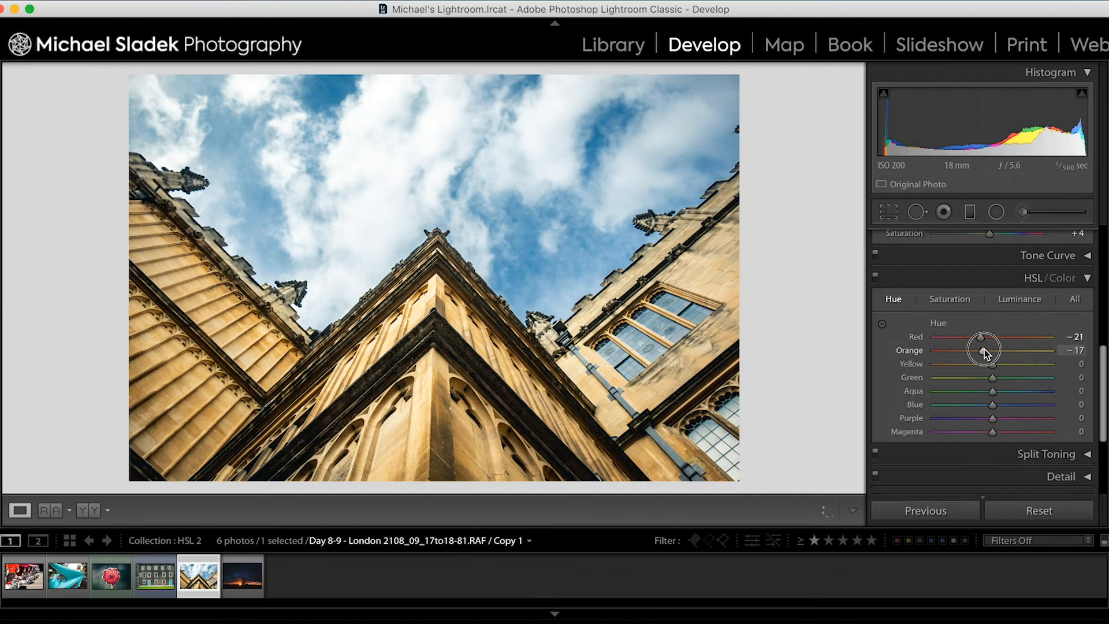
{"action": "left_click_drag", "start_coordinate": [981, 338], "coordinate": [986, 341]}
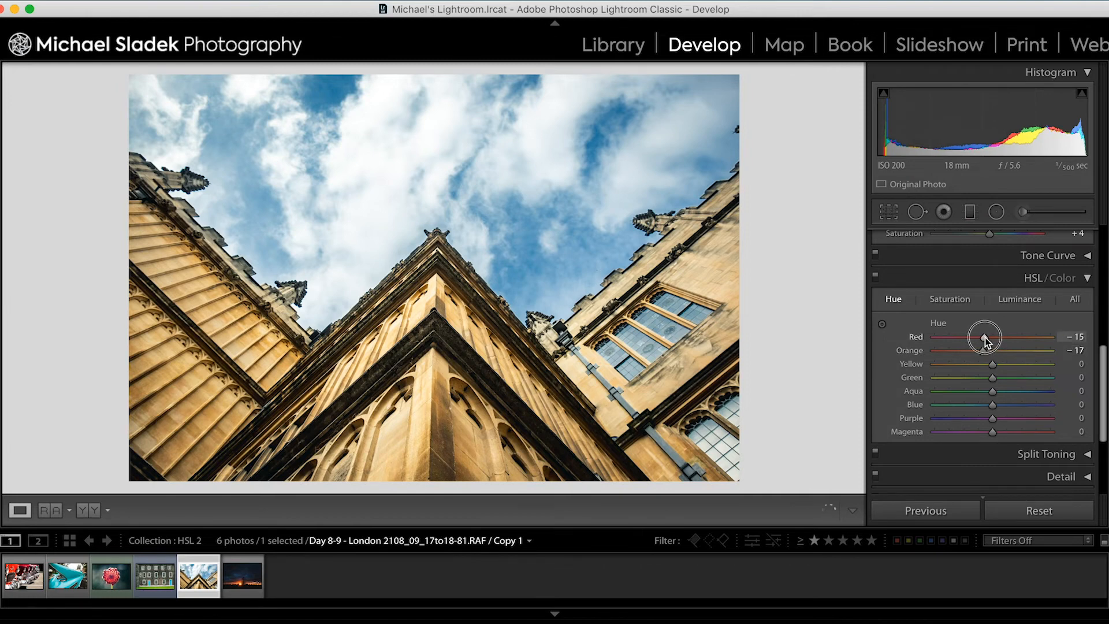
{"action": "left_click_drag", "start_coordinate": [992, 364], "coordinate": [986, 367]}
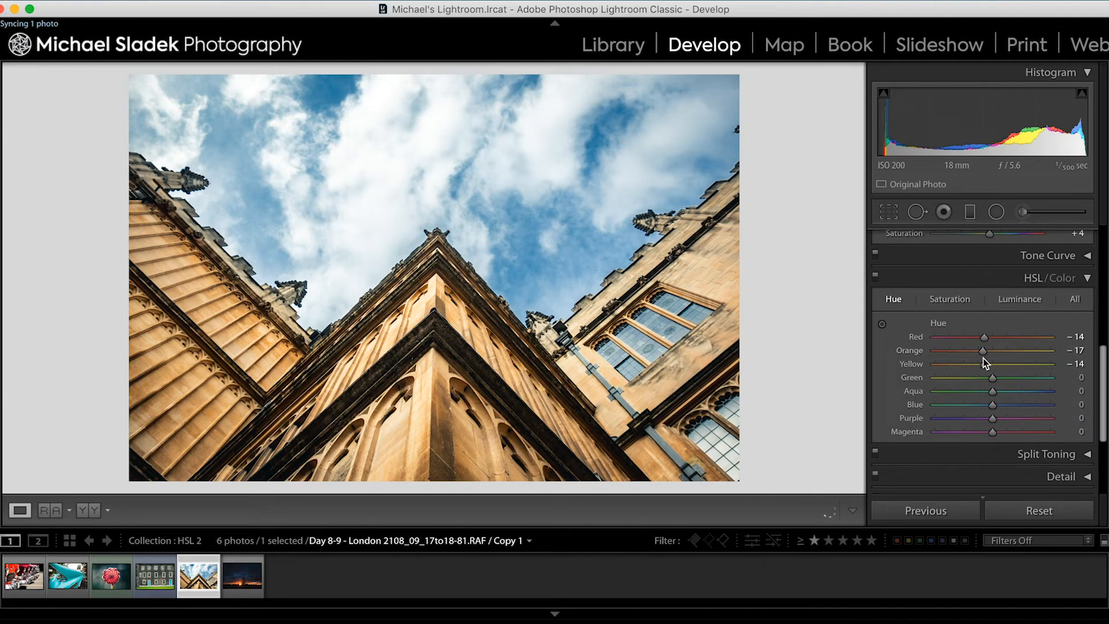
Shift the green hue to +13, try aqua −35 and blue −37 for the sky, and set aqua to −23 and blue to −21.
{"action": "left_click_drag", "start_coordinate": [992, 376], "coordinate": [999, 379]}
{"action": "left_click_drag", "start_coordinate": [1000, 382], "coordinate": [1000, 371]}
{"action": "left_click_drag", "start_coordinate": [992, 393], "coordinate": [985, 405]}
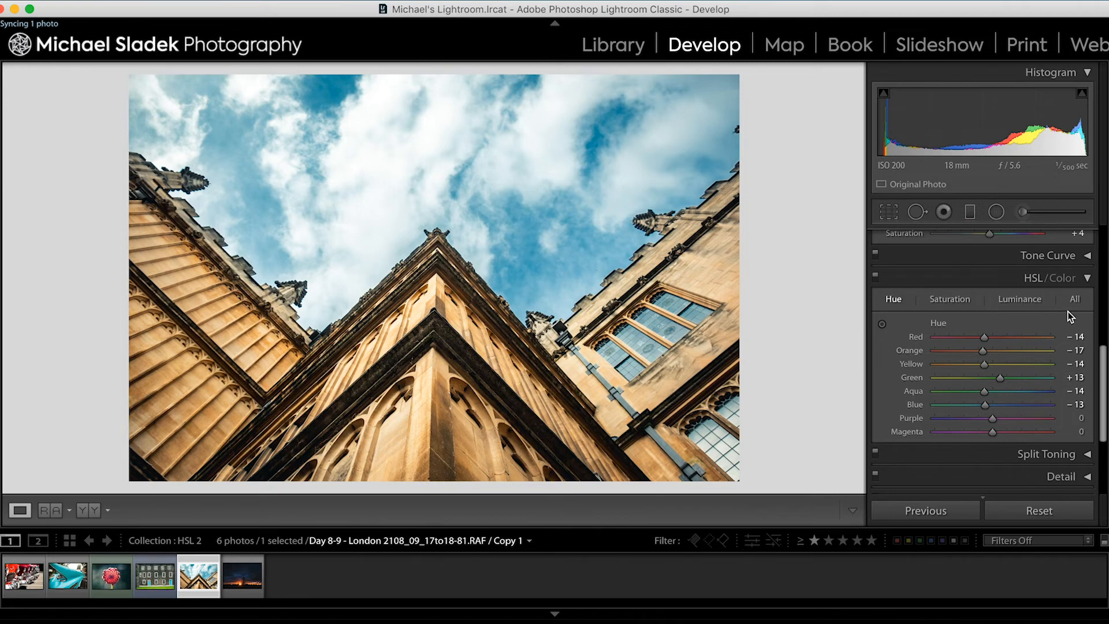
{"action": "left_click", "coordinate": [979, 393]}
{"action": "left_click_drag", "start_coordinate": [979, 393], "coordinate": [980, 408]}
{"action": "left_click", "coordinate": [977, 391]}
{"action": "left_click_drag", "start_coordinate": [978, 405], "coordinate": [972, 403]}
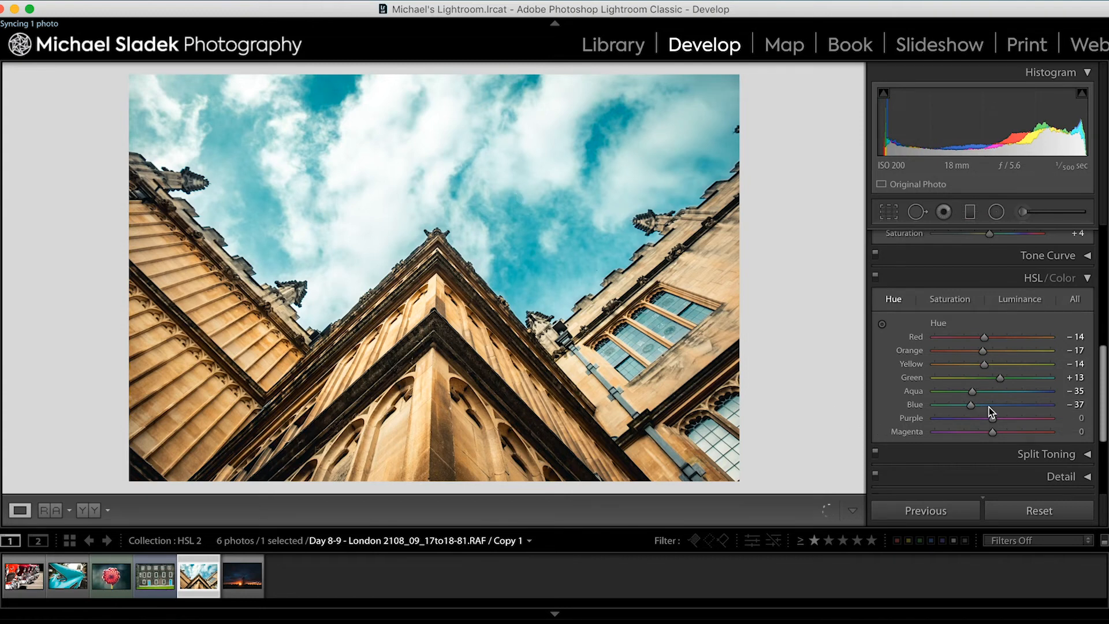
{"action": "left_click_drag", "start_coordinate": [974, 404], "coordinate": [980, 395]}
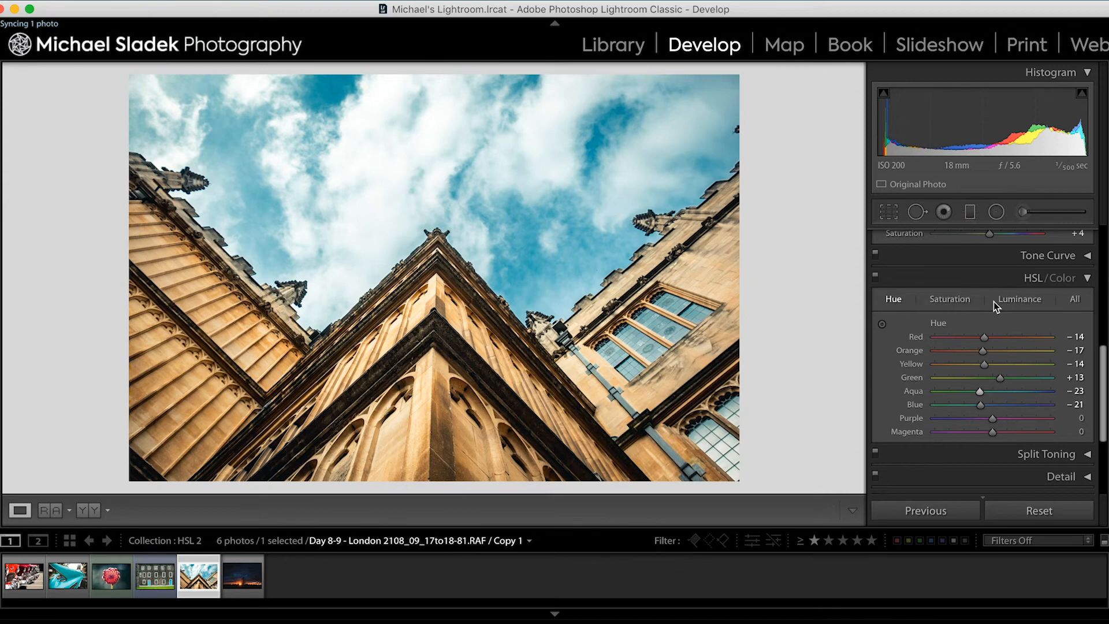
Increase the blue saturation of the sky to +29.
{"action": "left_click", "coordinate": [956, 303]}
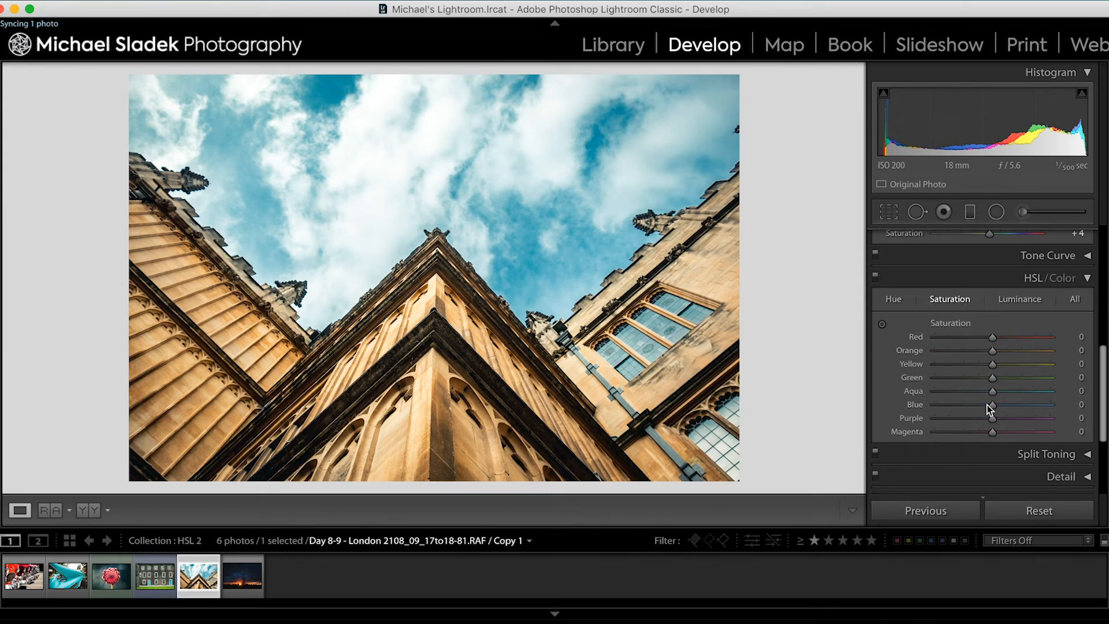
{"action": "left_click_drag", "start_coordinate": [992, 408], "coordinate": [1010, 414]}
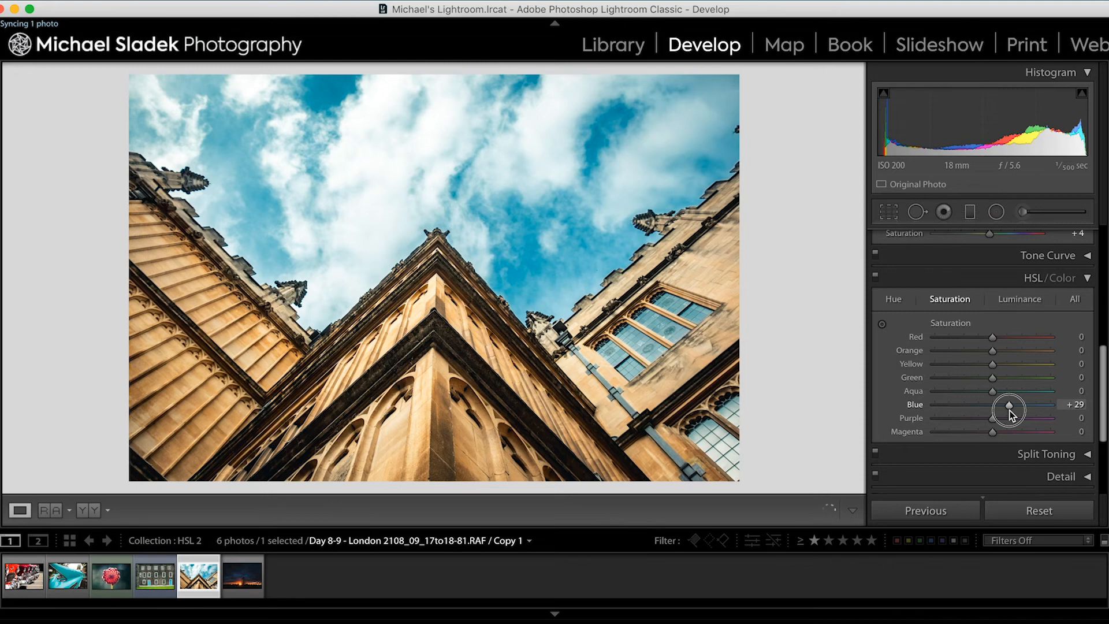
{"action": "left_click_drag", "start_coordinate": [1009, 411], "coordinate": [1009, 411]}
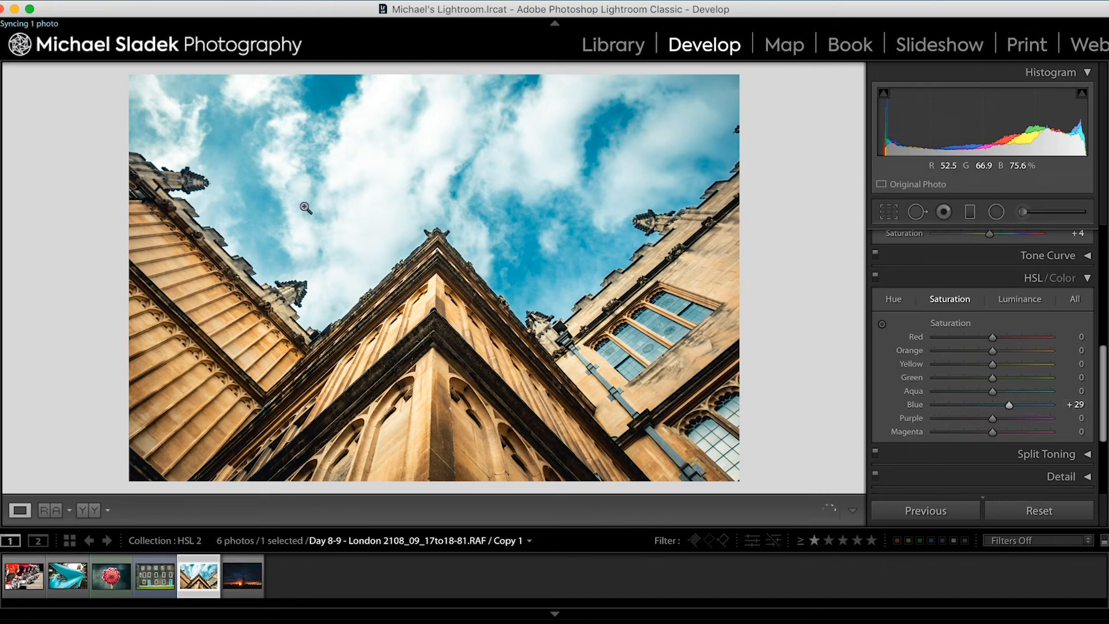
Use targeted luminance adjustment on the building's stone to darken orange to −30 and yellow to −43.
{"action": "left_click", "coordinate": [1008, 301]}
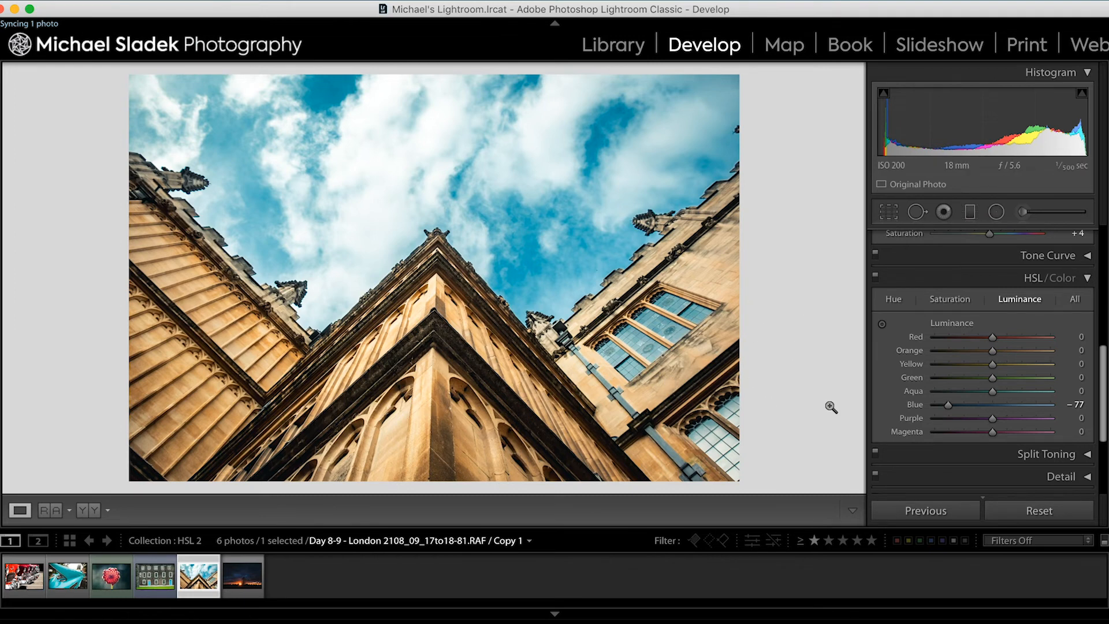
{"action": "left_click", "coordinate": [882, 324]}
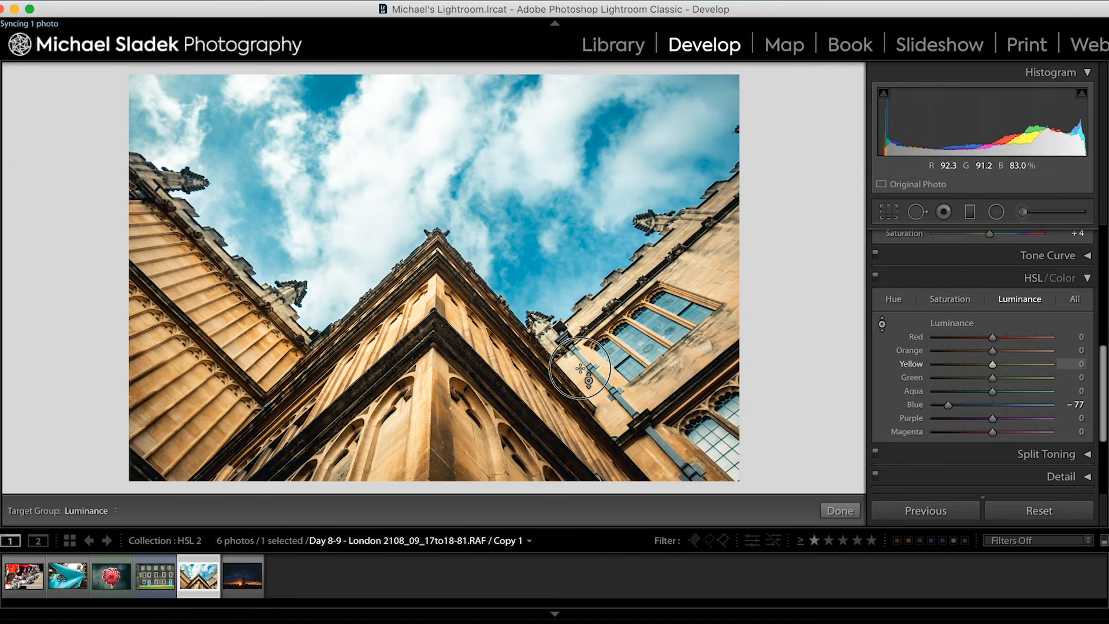
{"action": "left_click_drag", "start_coordinate": [664, 336], "coordinate": [665, 380]}
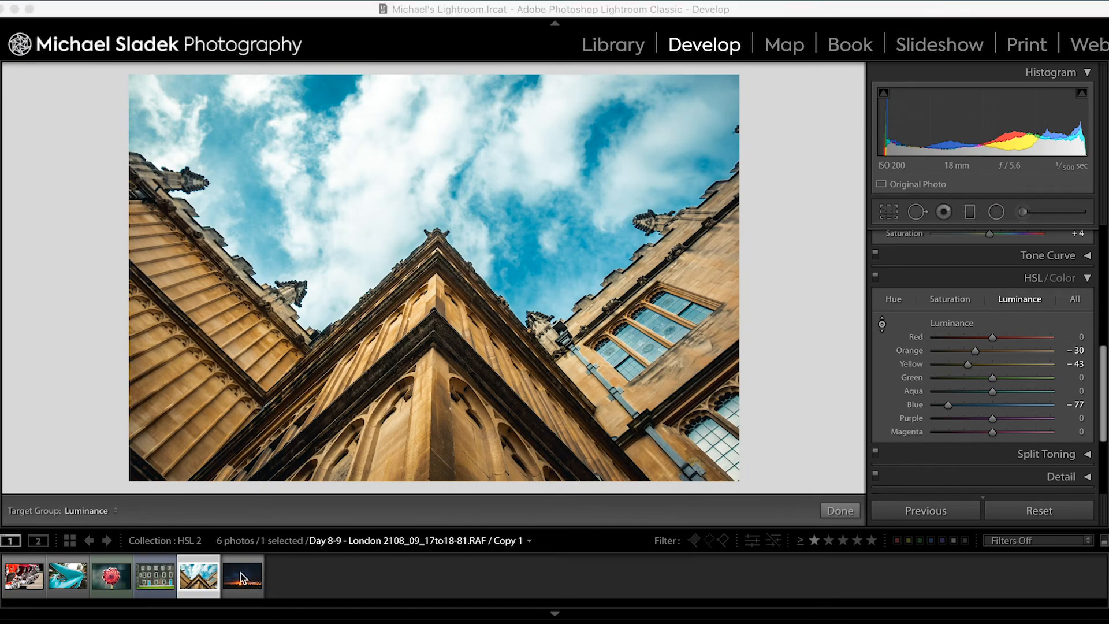
Open the sunset photo with the tree and set its blue luminance to +100.
{"action": "left_click", "coordinate": [240, 575]}
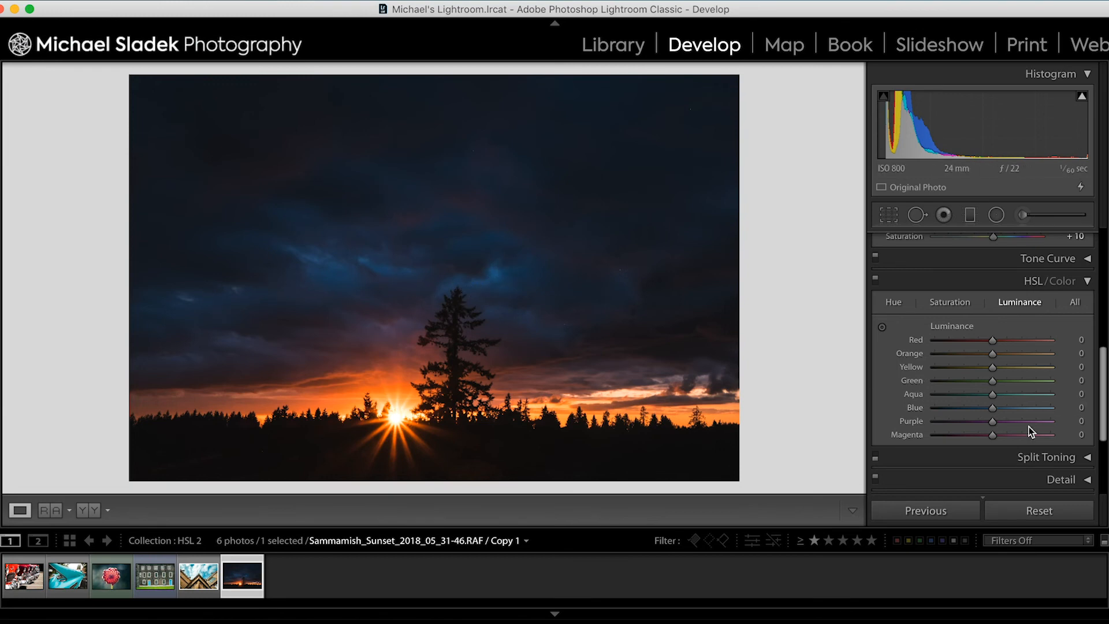
{"action": "left_click_drag", "start_coordinate": [992, 409], "coordinate": [1046, 420]}
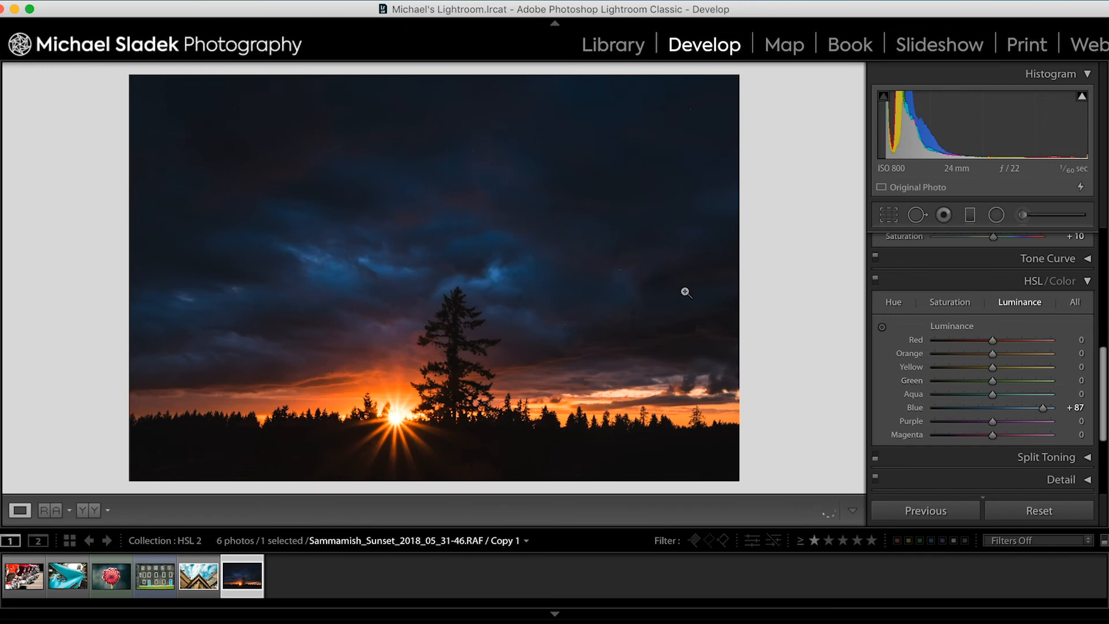
{"action": "left_click", "coordinate": [1068, 412]}
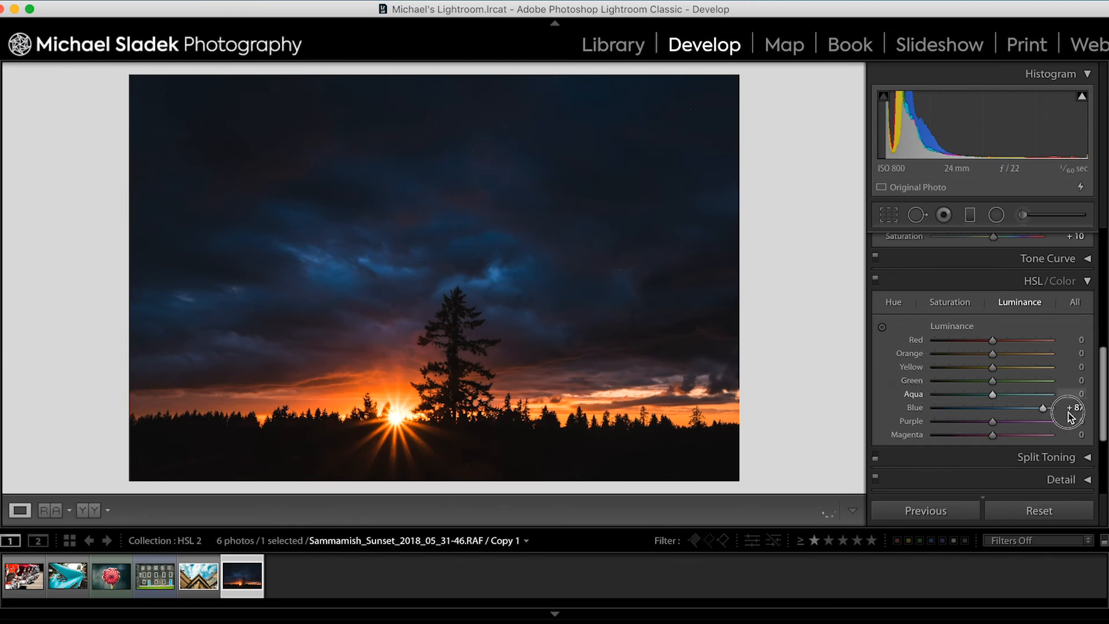
{"action": "type", "text": "100"}
{"action": "key", "text": "Return"}
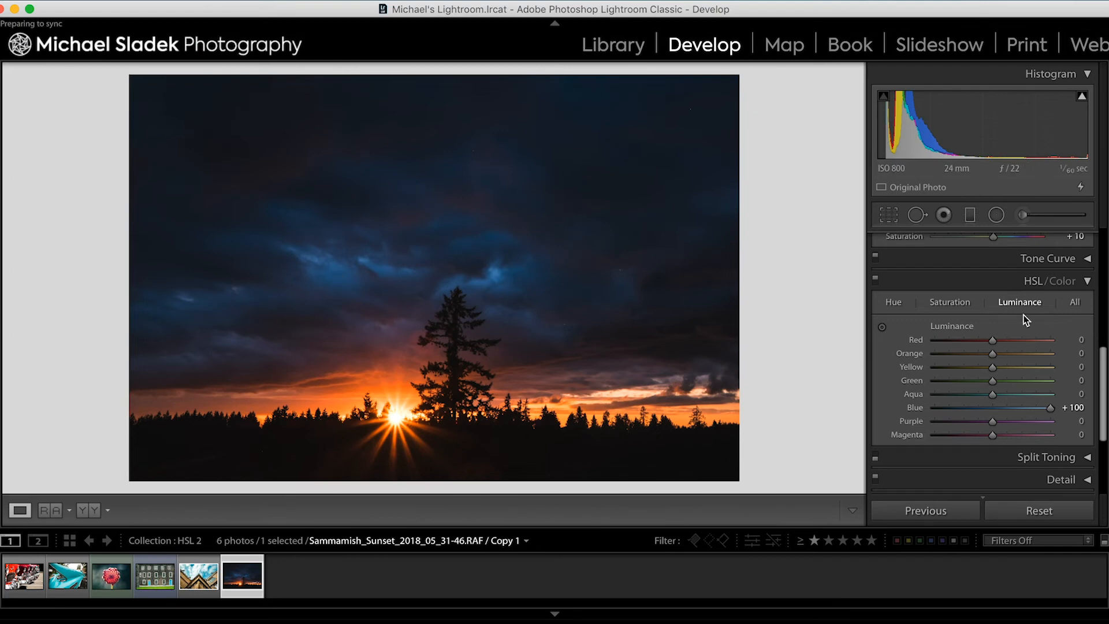
Shift the sunset's hues to red −15, orange −15, yellow −17, green +16, aqua −16 and blue −15.
{"action": "left_click", "coordinate": [893, 301]}
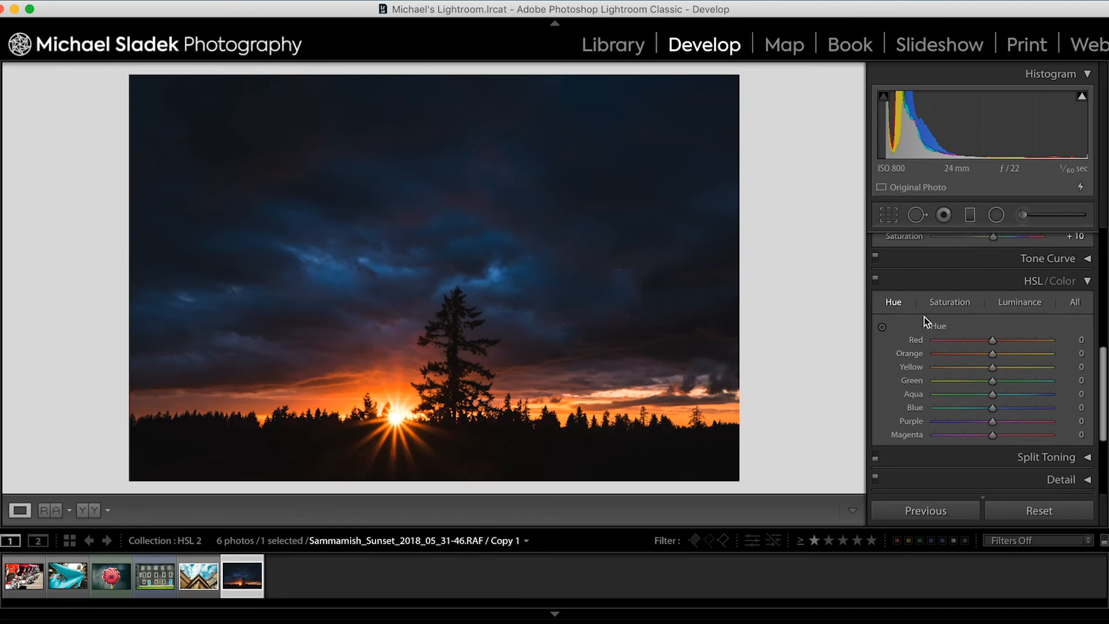
{"action": "left_click_drag", "start_coordinate": [992, 341], "coordinate": [1002, 383]}
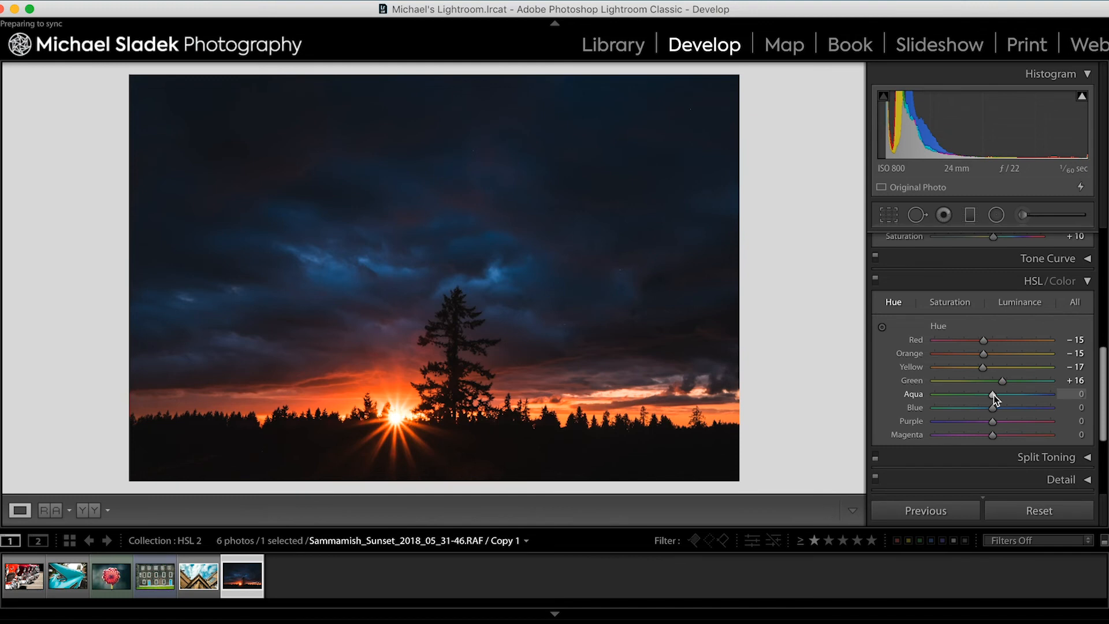
{"action": "left_click_drag", "start_coordinate": [993, 395], "coordinate": [987, 397]}
{"action": "left_click_drag", "start_coordinate": [994, 411], "coordinate": [986, 411]}
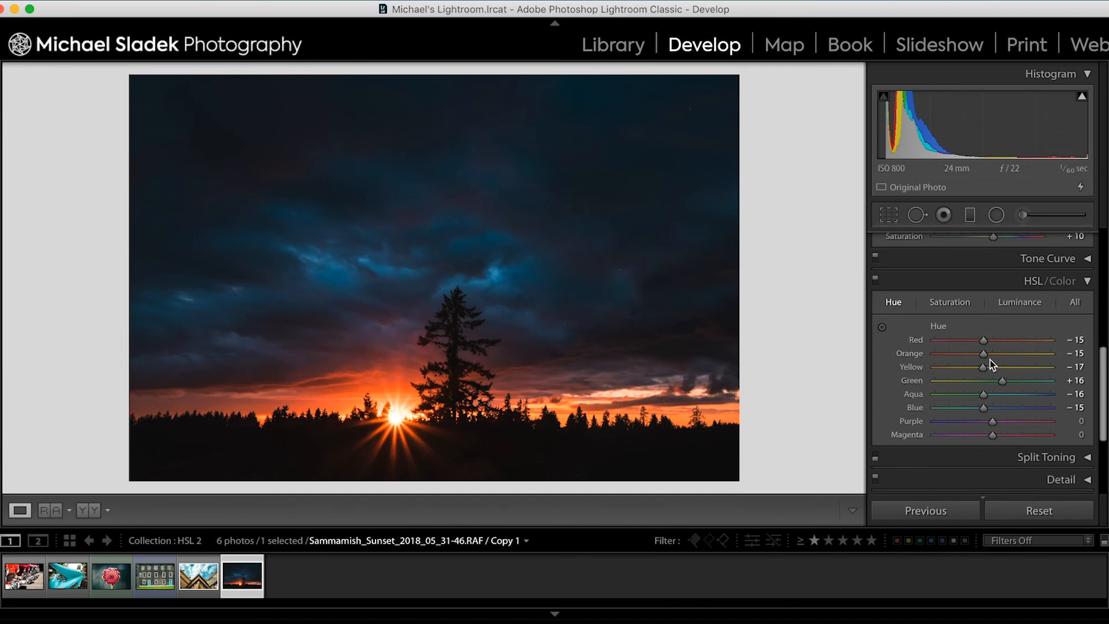
Shift the red and orange hues to −33, try aqua −40 and blue −43, and set aqua to −23 and blue to −25.
{"action": "mouse_move", "coordinate": [983, 338]}
{"action": "left_mouse_down"}
{"action": "mouse_move", "coordinate": [970, 338]}
{"action": "mouse_move", "coordinate": [981, 353]}
{"action": "mouse_move", "coordinate": [969, 349]}
{"action": "left_mouse_up"}
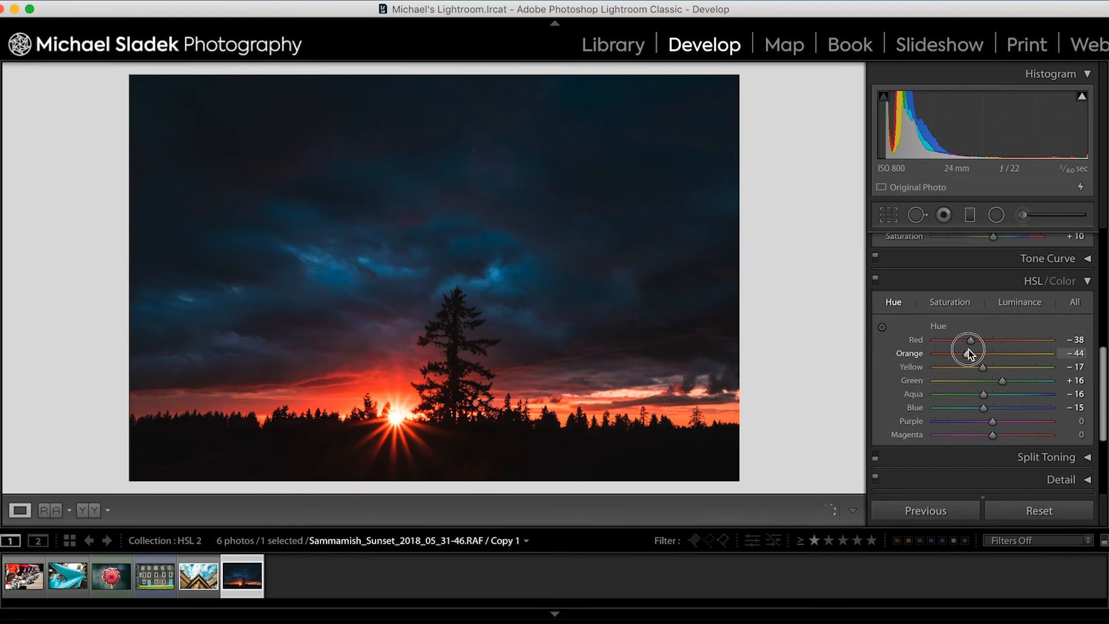
{"action": "mouse_move", "coordinate": [968, 349]}
{"action": "left_mouse_down"}
{"action": "mouse_move", "coordinate": [980, 343]}
{"action": "mouse_move", "coordinate": [973, 354]}
{"action": "left_mouse_up"}
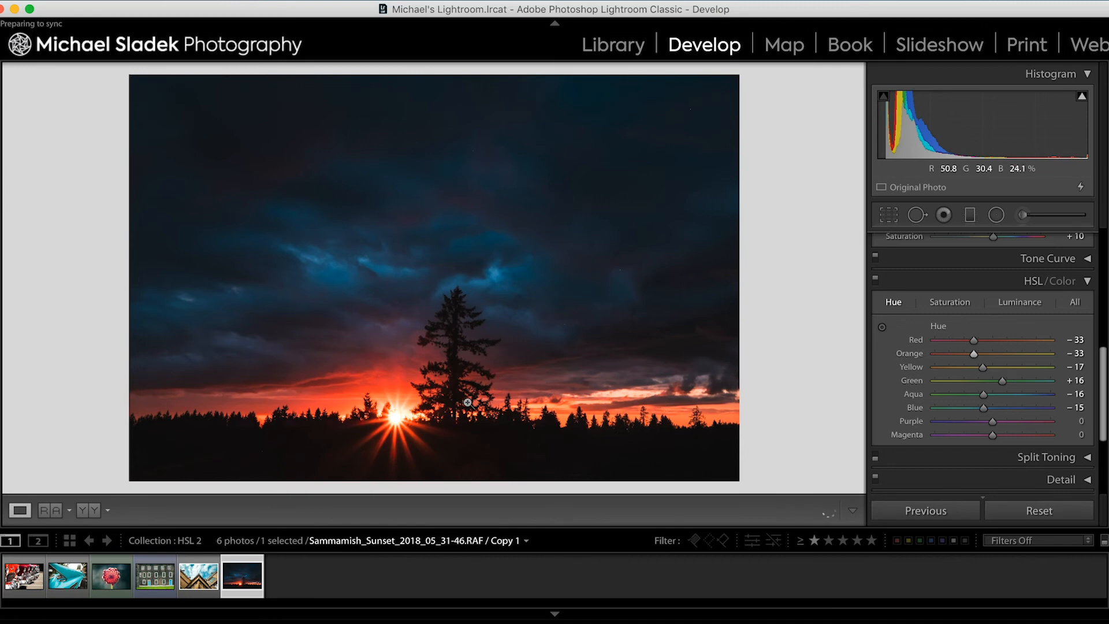
{"action": "left_click_drag", "start_coordinate": [983, 408], "coordinate": [969, 392]}
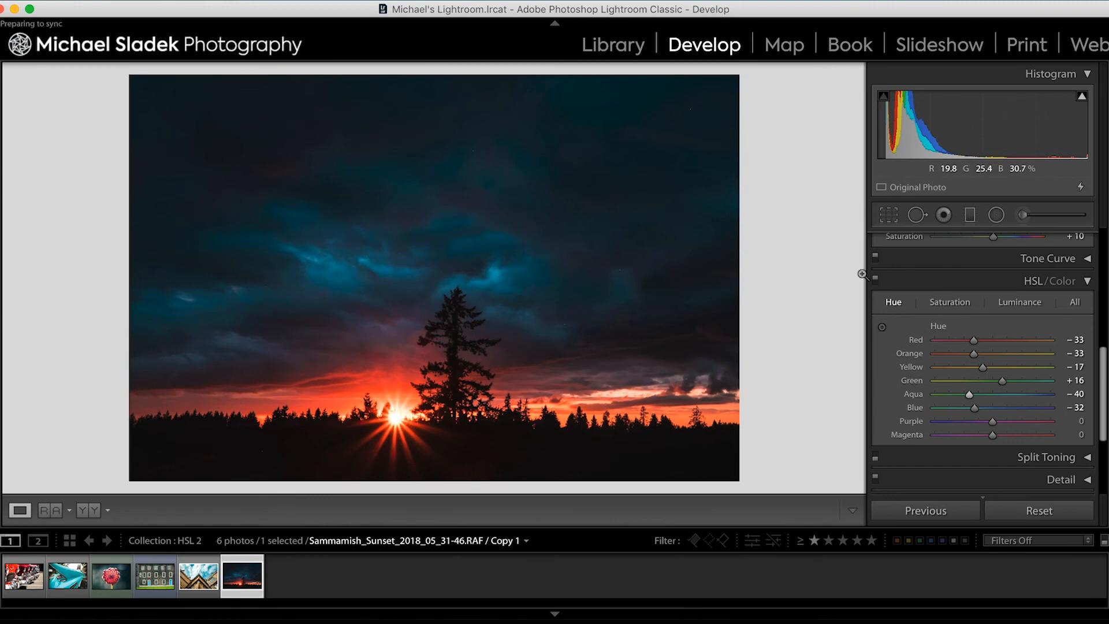
{"action": "left_click_drag", "start_coordinate": [975, 407], "coordinate": [968, 406]}
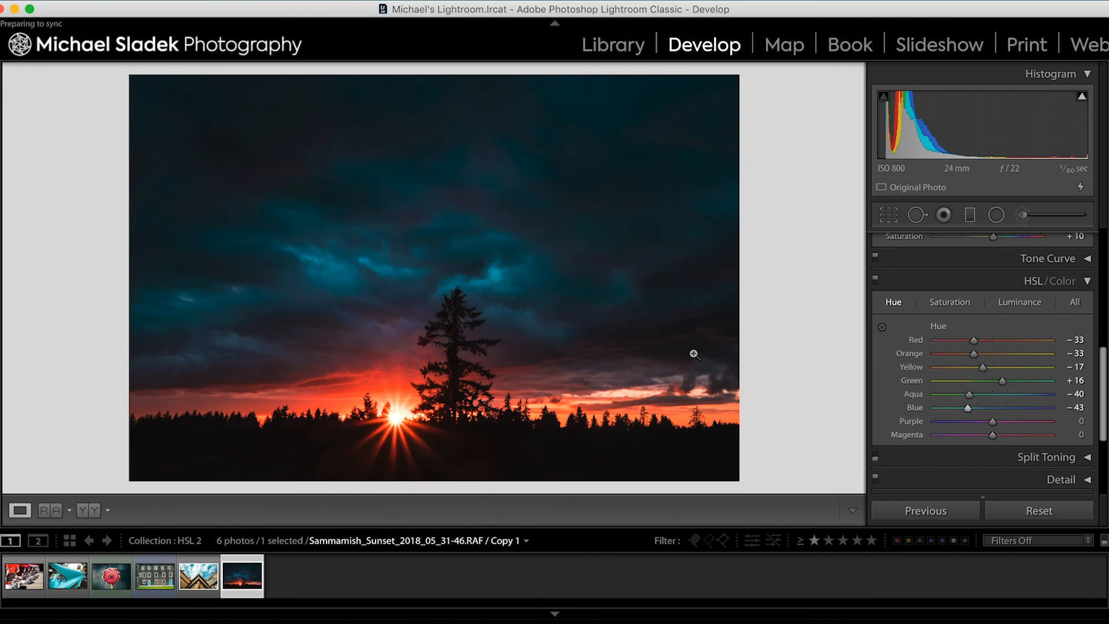
{"action": "mouse_move", "coordinate": [966, 406]}
{"action": "left_mouse_down"}
{"action": "mouse_move", "coordinate": [976, 411]}
{"action": "mouse_move", "coordinate": [977, 395]}
{"action": "mouse_move", "coordinate": [980, 409]}
{"action": "left_mouse_up"}
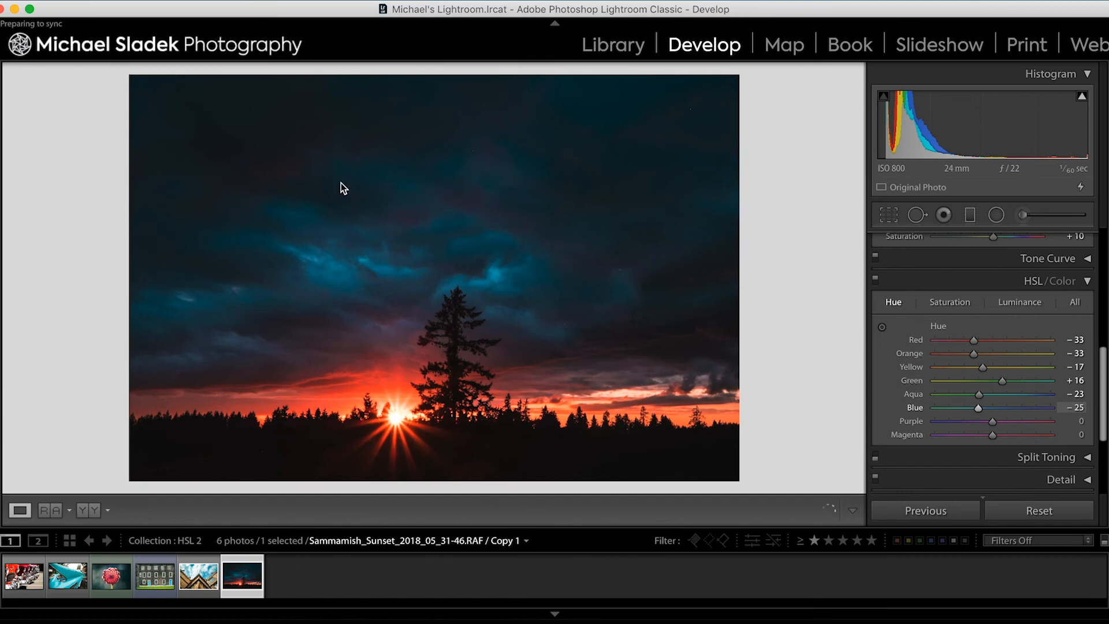